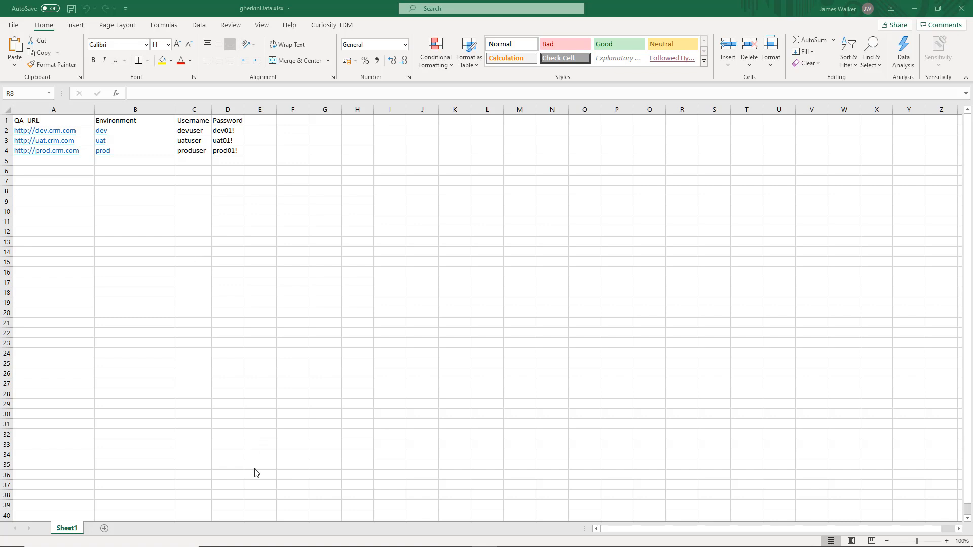
Switch to the Testmodeller.io browser window, maximize it and close the "Model: gherkin" page
left_click(262, 538)
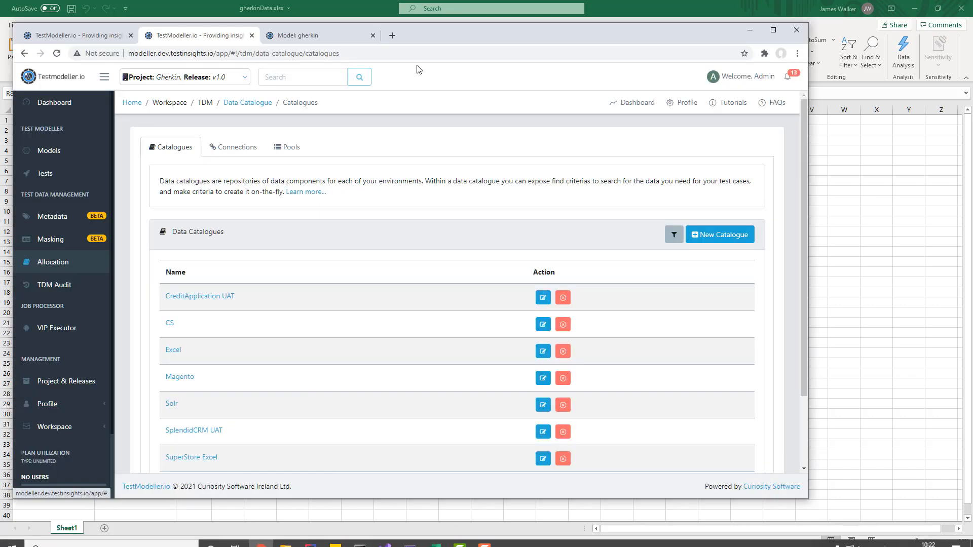
double_click(448, 32)
left_click(360, 8)
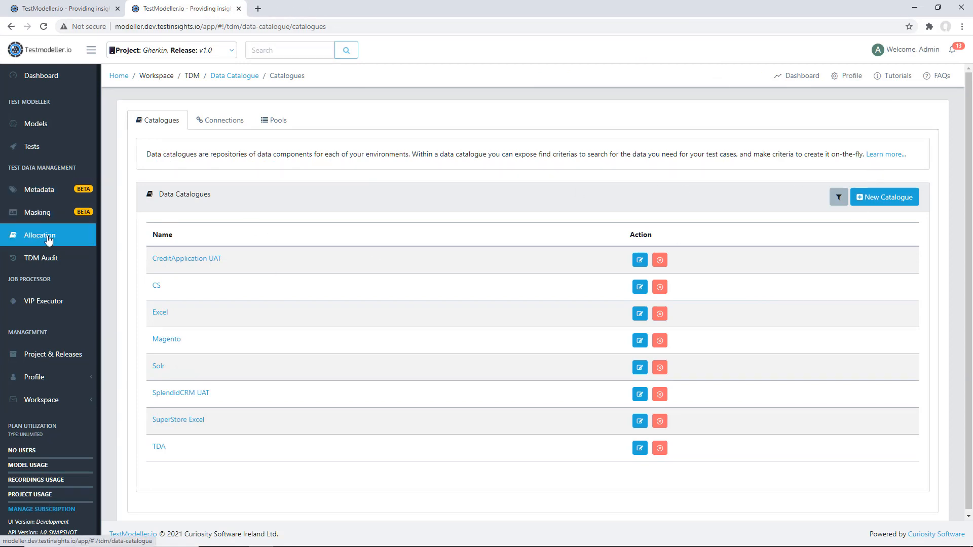
Create a new data catalogue named Users
left_click(908, 196)
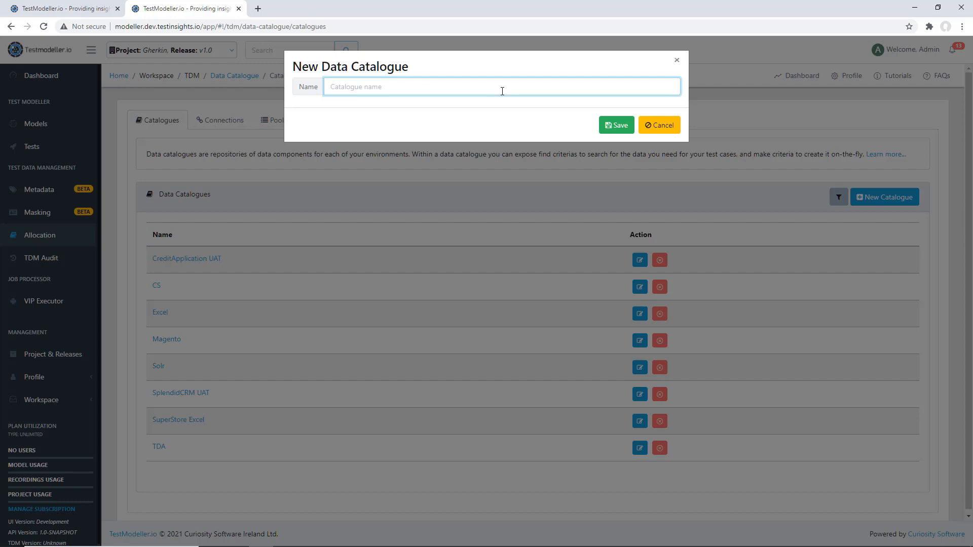
type("Users")
left_click(616, 126)
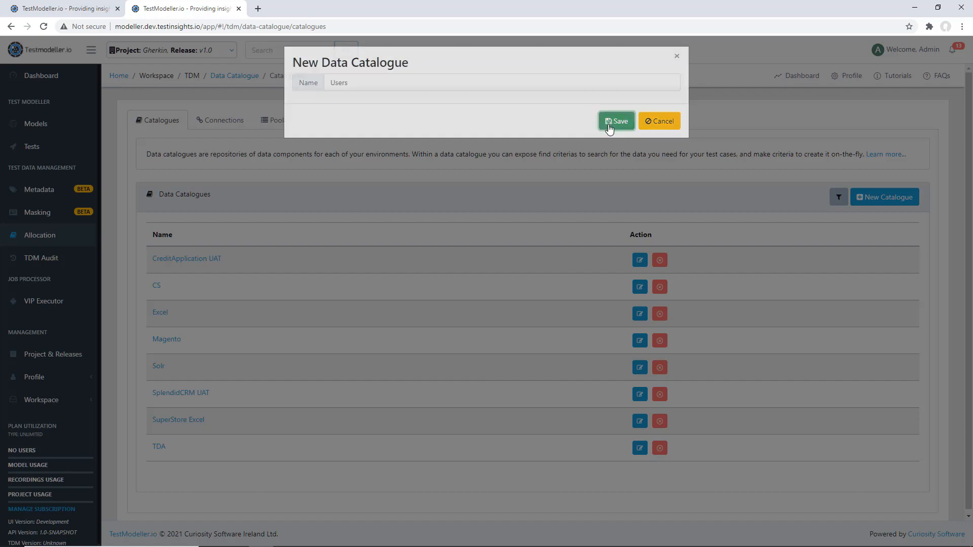
In the Users catalogue, start a new test criteria with test type and description "Find users" and execution type Excel
left_click(170, 473)
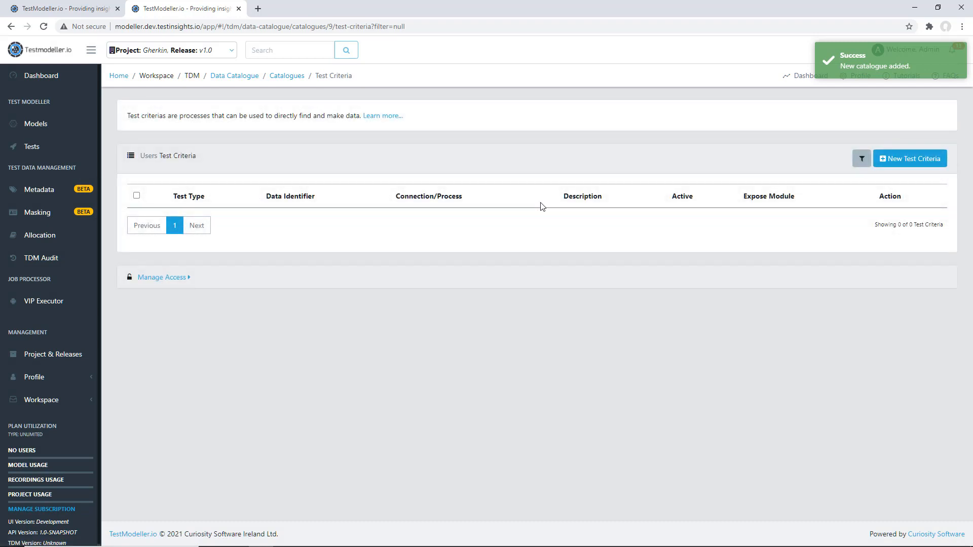
left_click(905, 159)
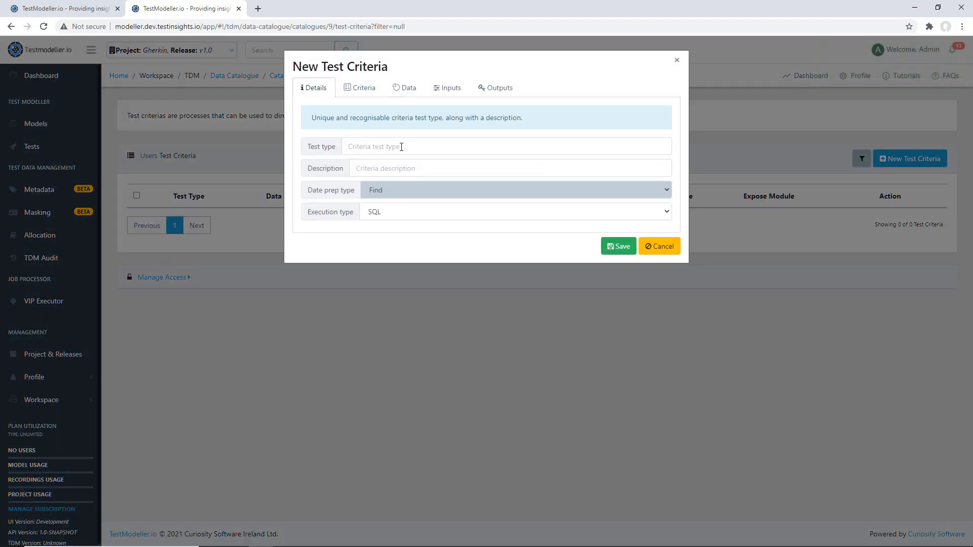
left_click(402, 147)
type("Find users")
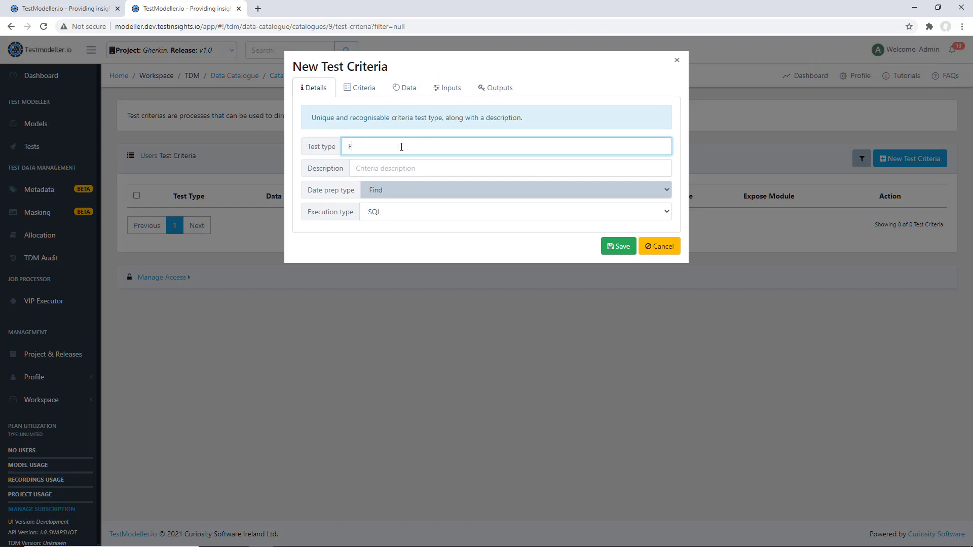
key("ctrl+a")
key("ctrl+c")
key("Tab")
key("ctrl+v")
left_click(385, 212)
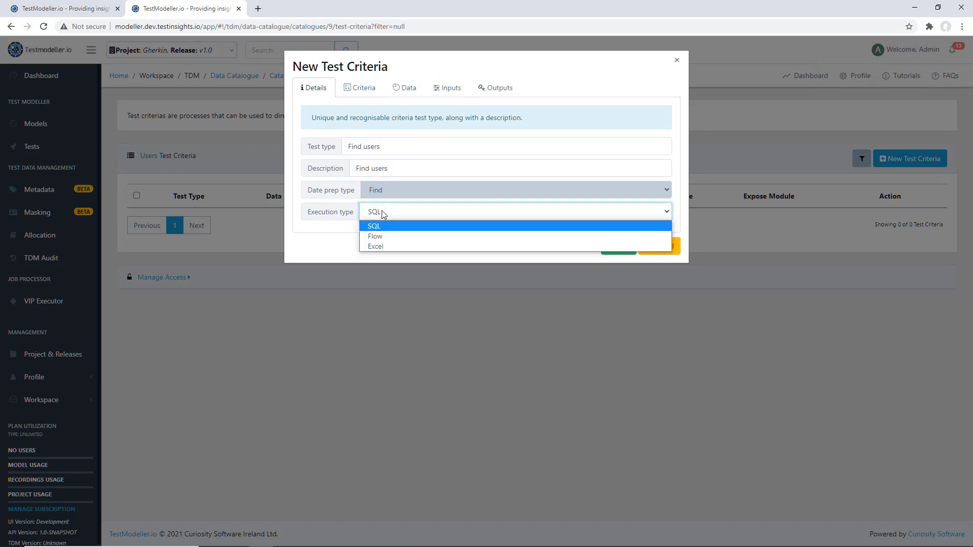
left_click(384, 245)
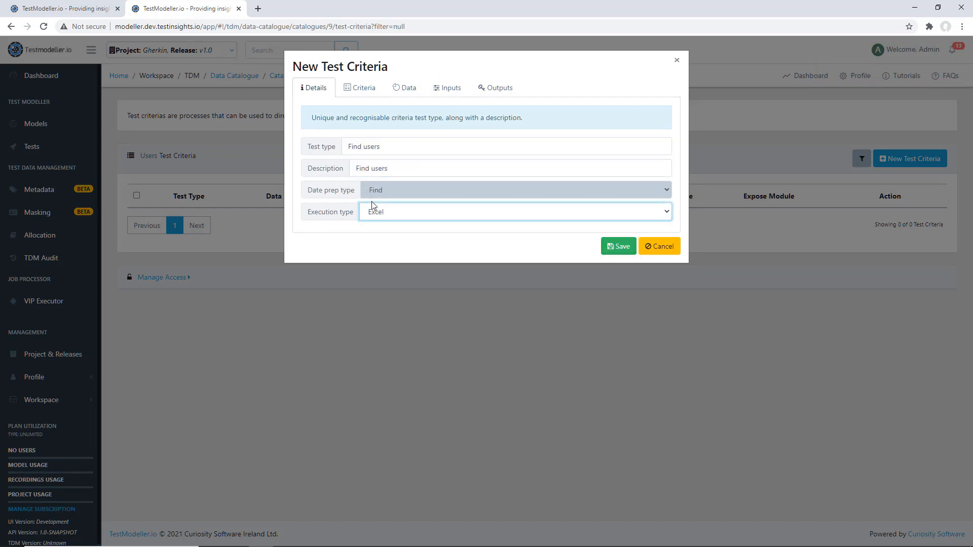
Load gherkinData.xlsx from the Gherkin TestData folder as the criteria's Excel file
left_click(368, 90)
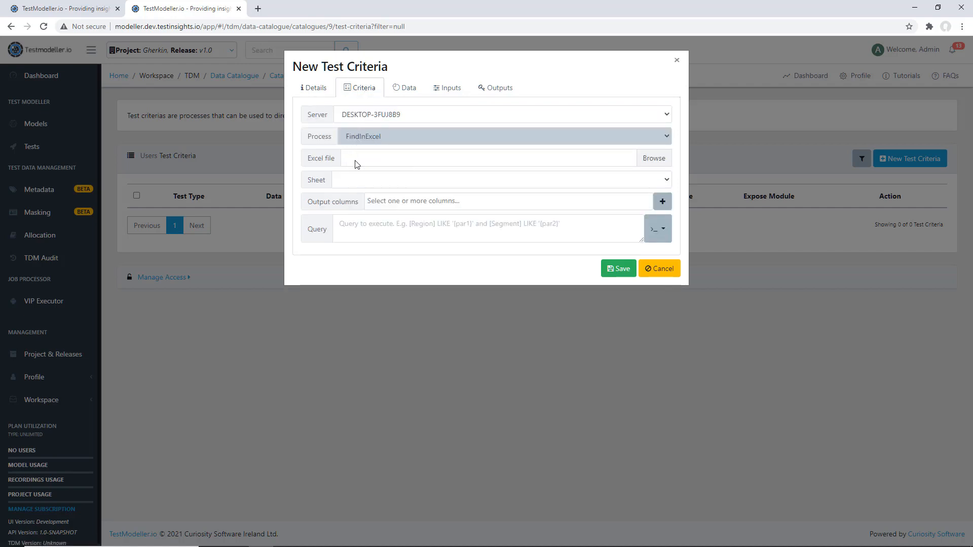
left_click(356, 164)
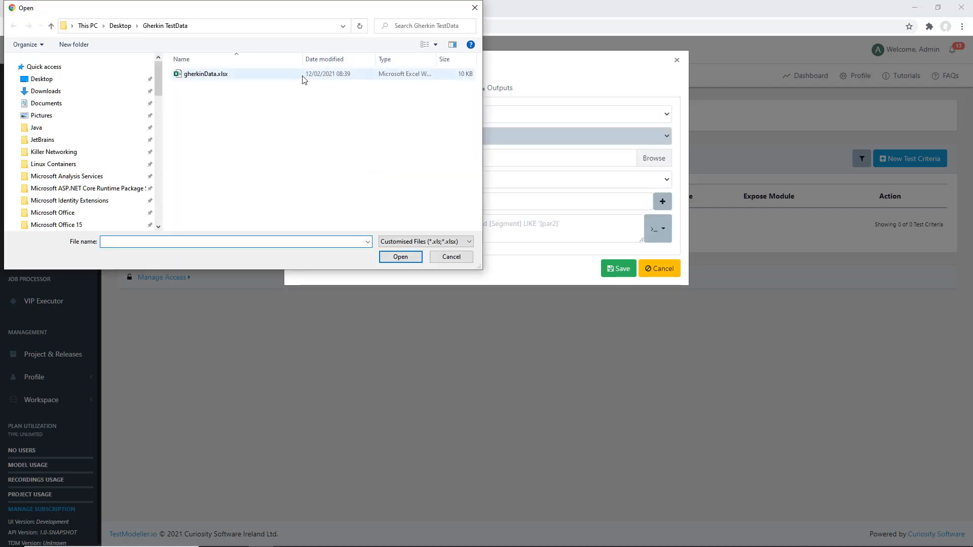
double_click(303, 76)
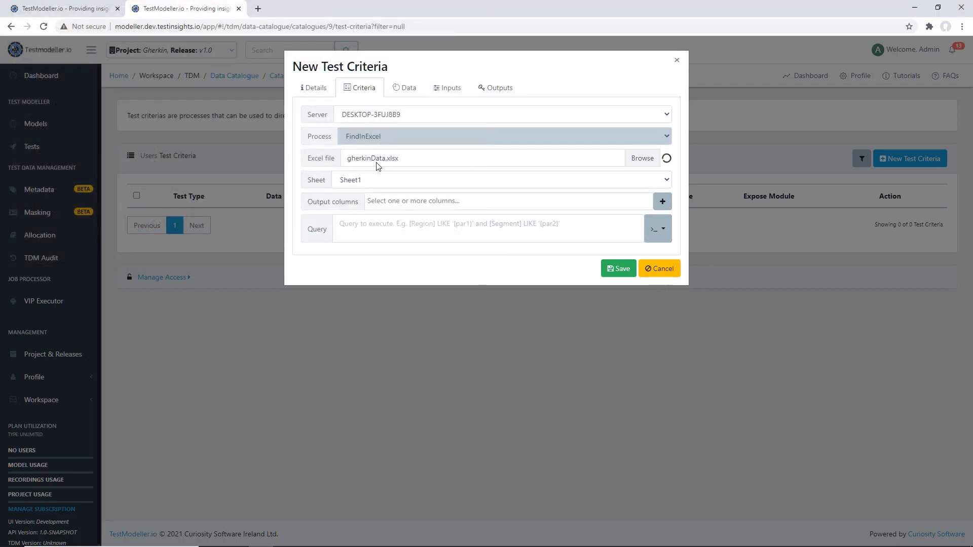
Choose QA_URL, Username and Password as the output columns of the test criteria
left_click(452, 202)
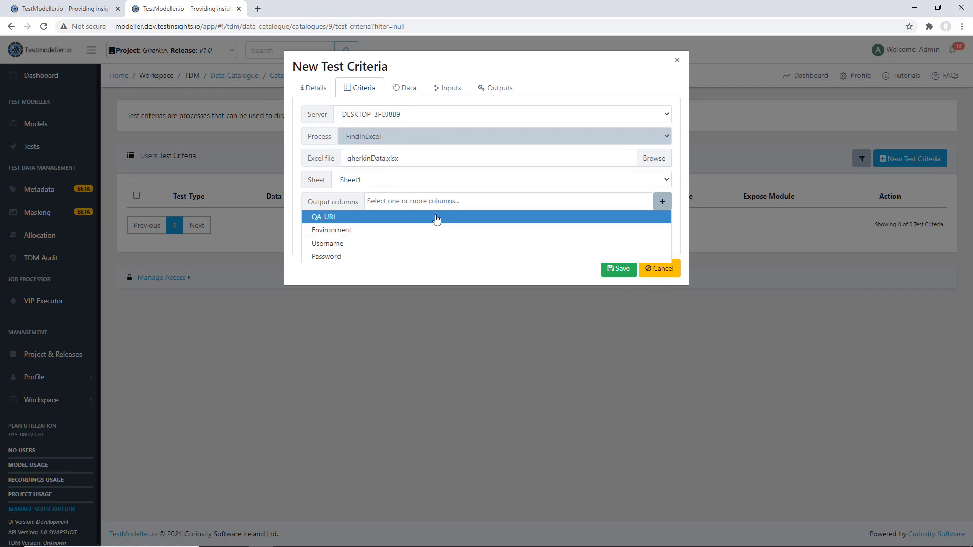
left_click(437, 219)
left_click(441, 216)
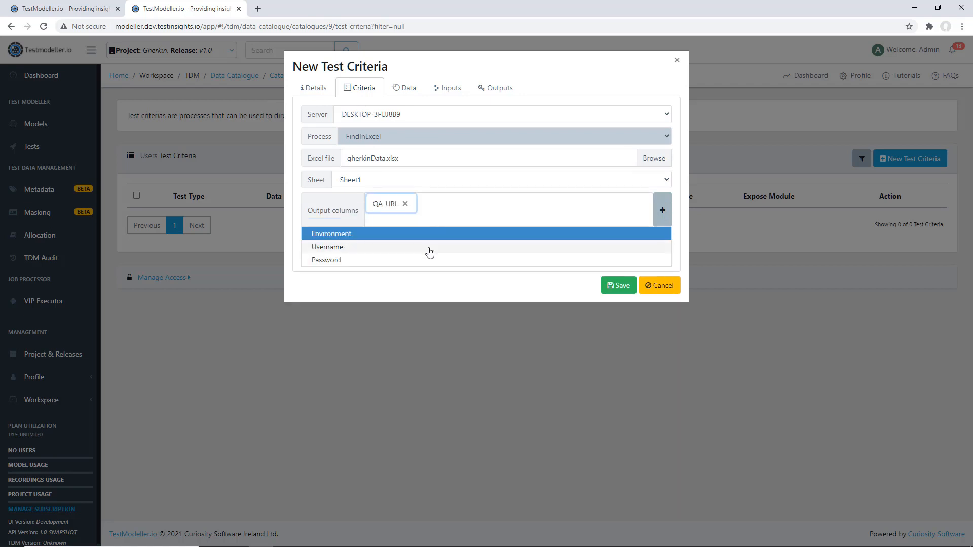
left_click(429, 248)
left_click(468, 221)
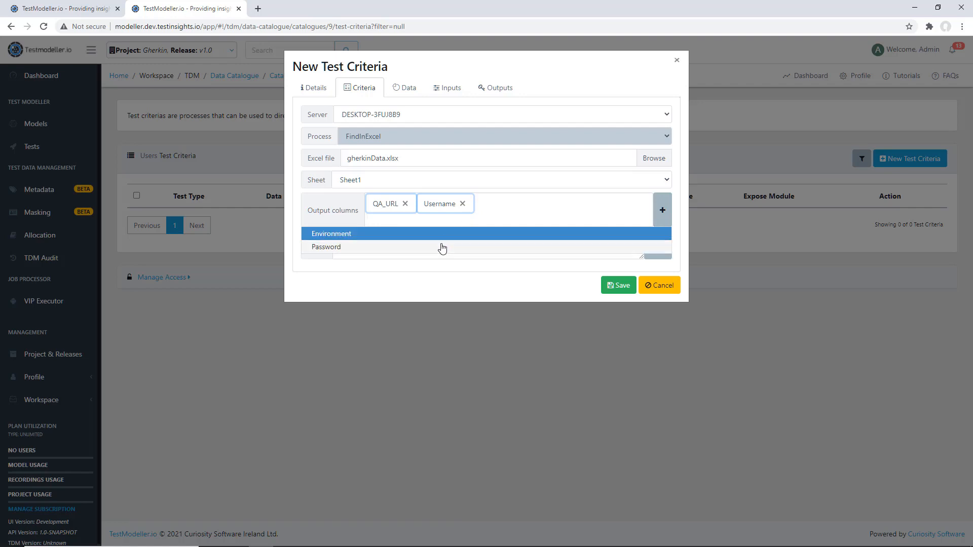
left_click(442, 248)
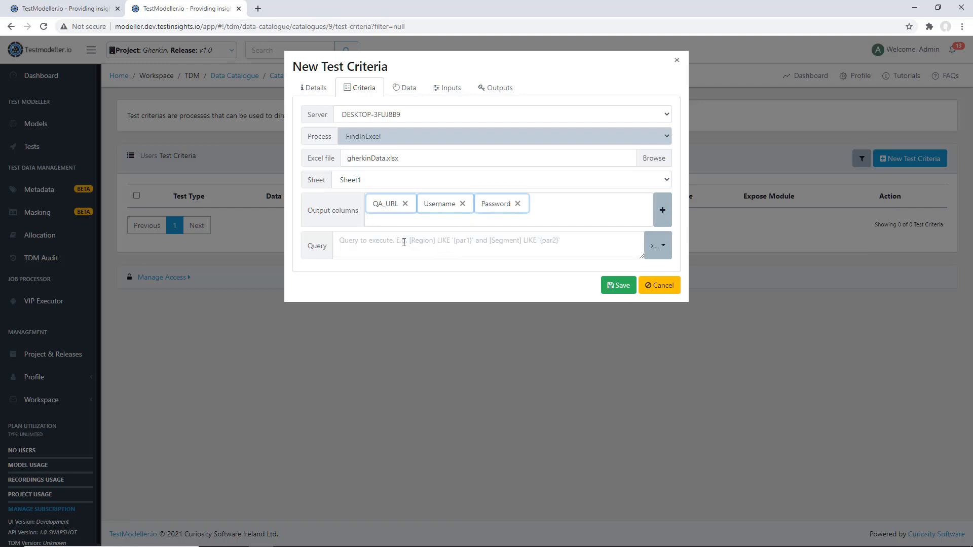
Add the query [Environment] LIKE '{par1}' to the criteria and set its default how many to 1
left_click(665, 246)
left_click(671, 295)
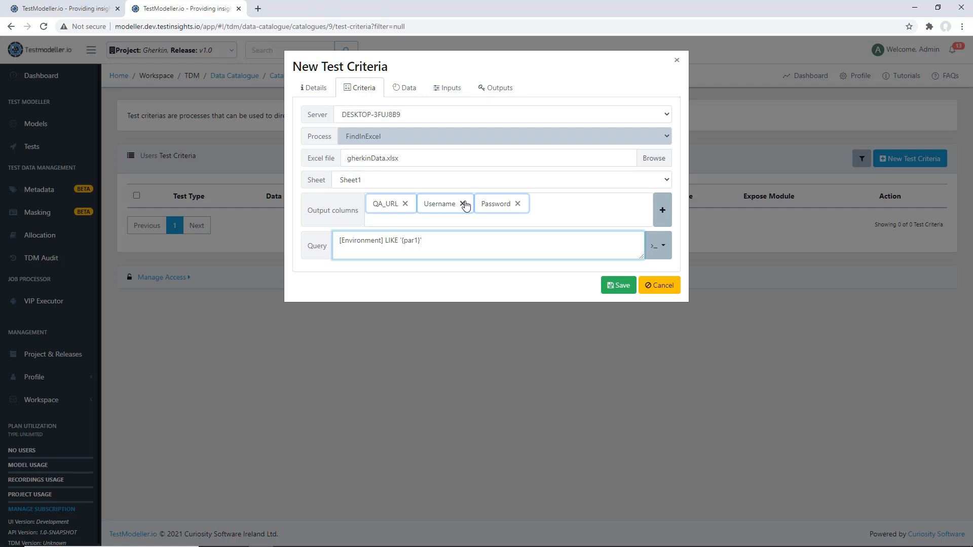
left_click(408, 89)
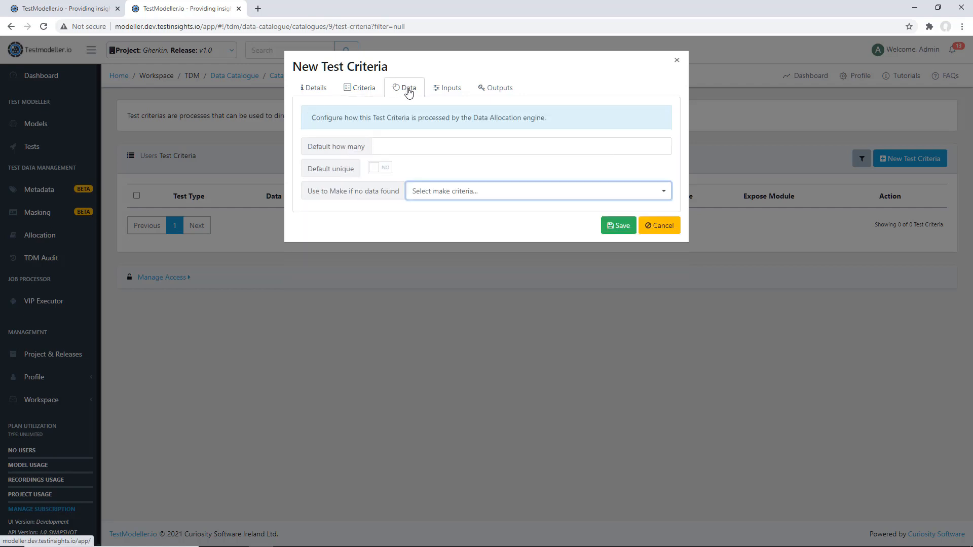
left_click(414, 145)
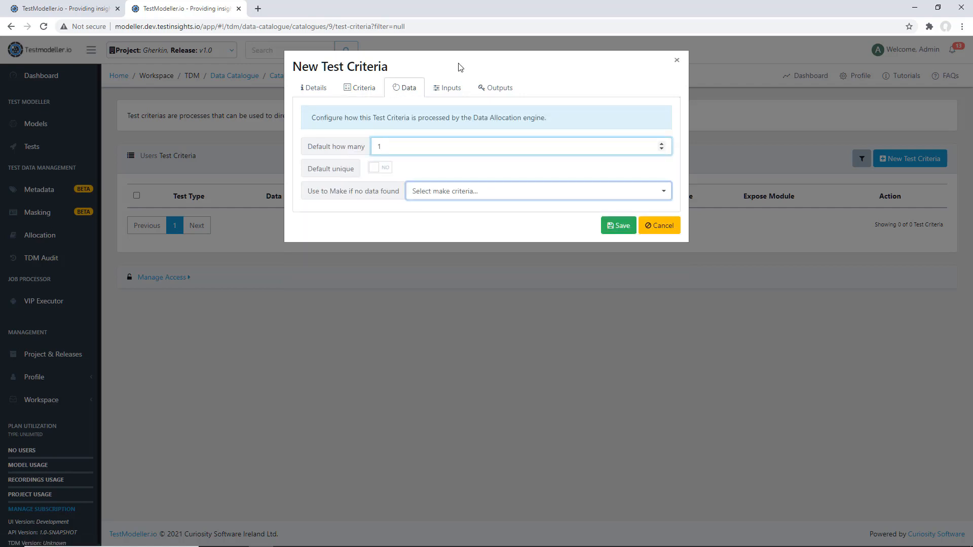
Save the criteria with Dev as the Environment parameter's default value, and expose "Find users" as a module
left_click(448, 88)
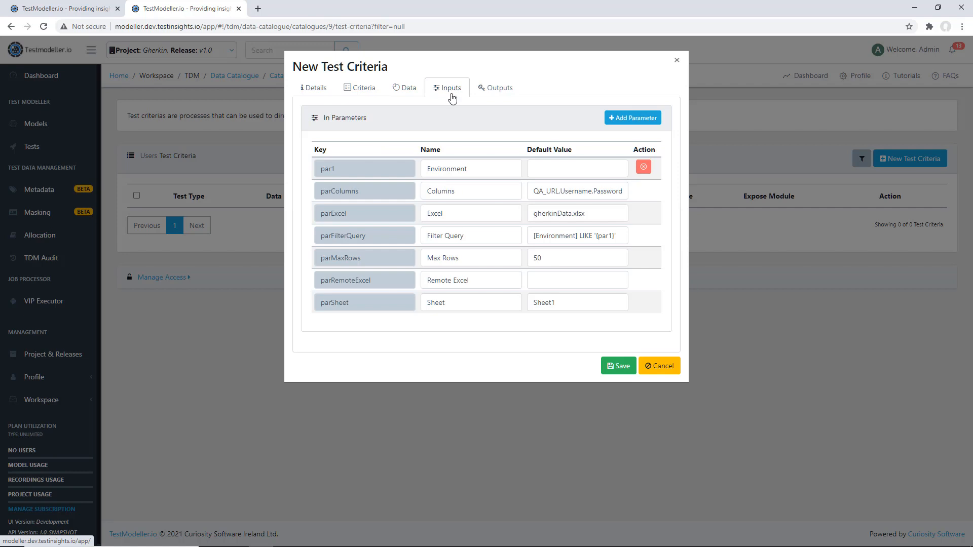
left_click(533, 167)
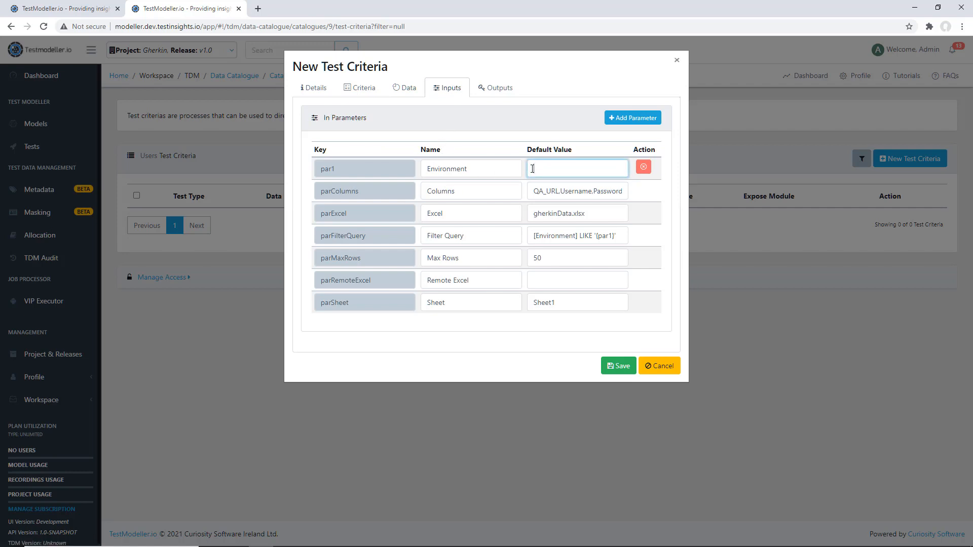
type("Dev")
left_click(621, 369)
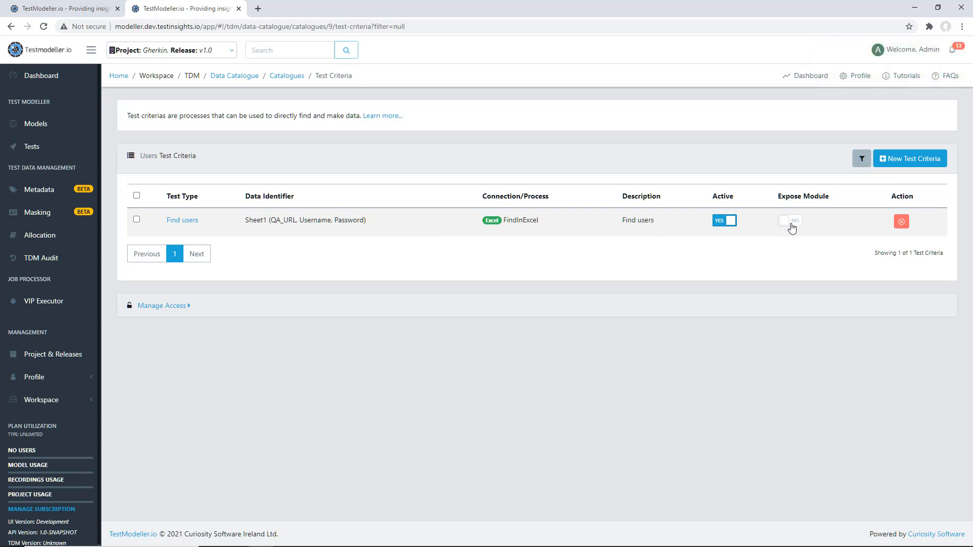
left_click(792, 227)
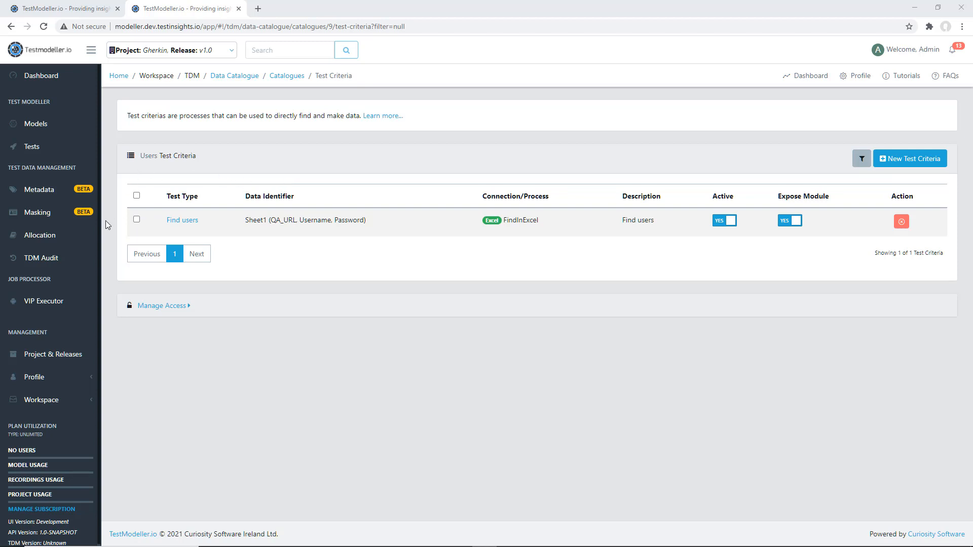
Create a new allocation pool named Users that uses the Users catalogue
left_click(75, 245)
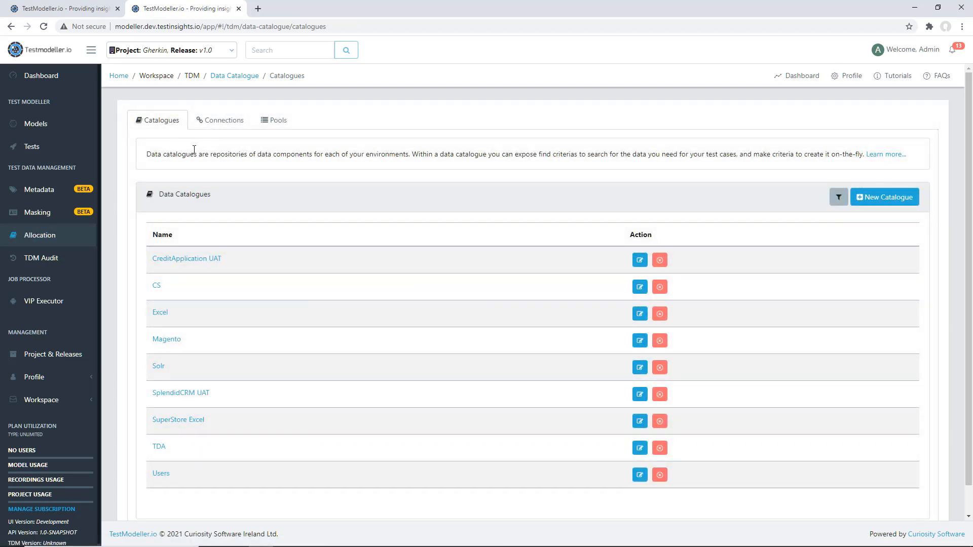
left_click(271, 120)
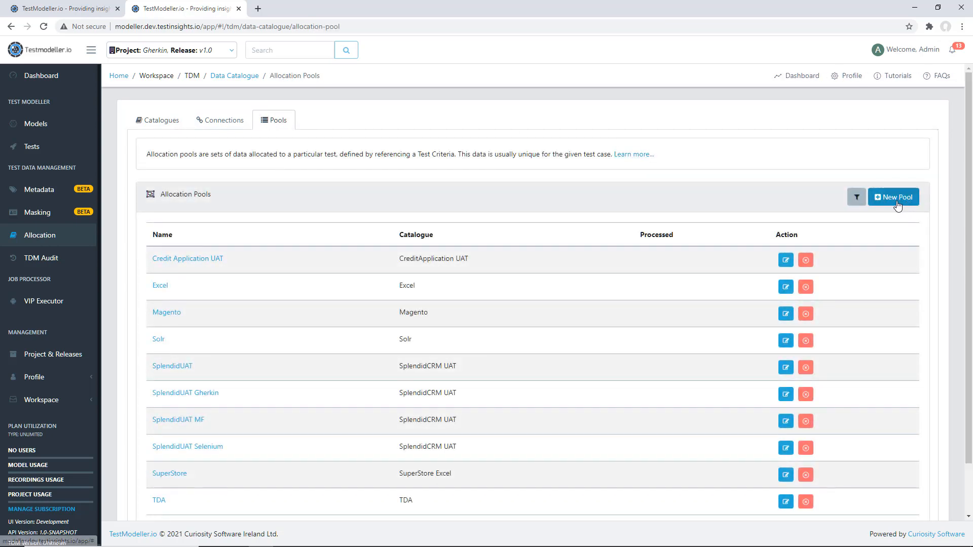
left_click(897, 204)
left_click(531, 87)
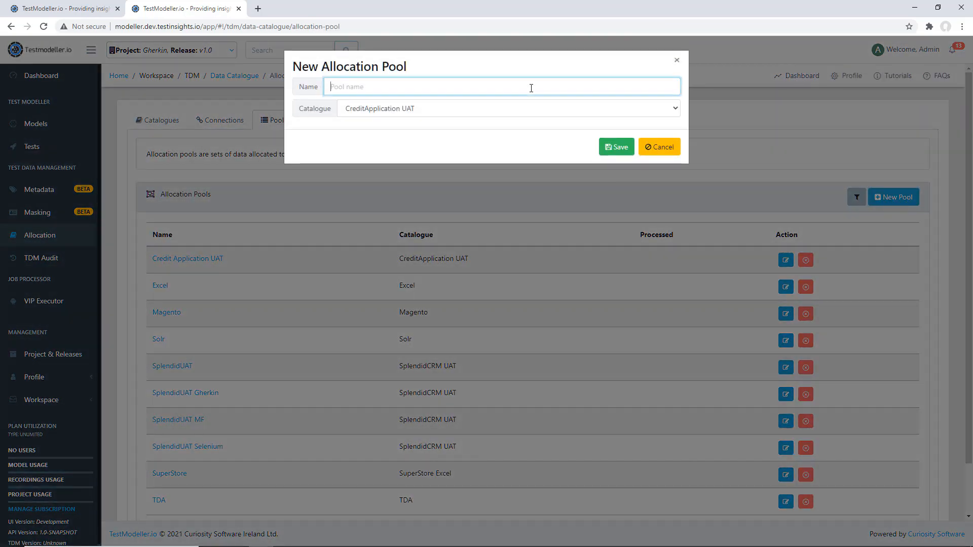
type("Users")
left_click(534, 108)
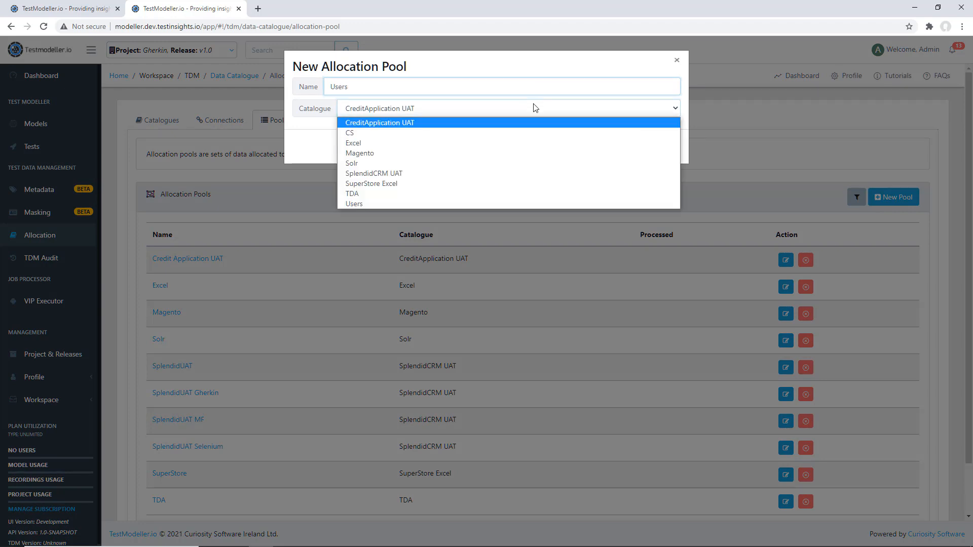
left_click(515, 204)
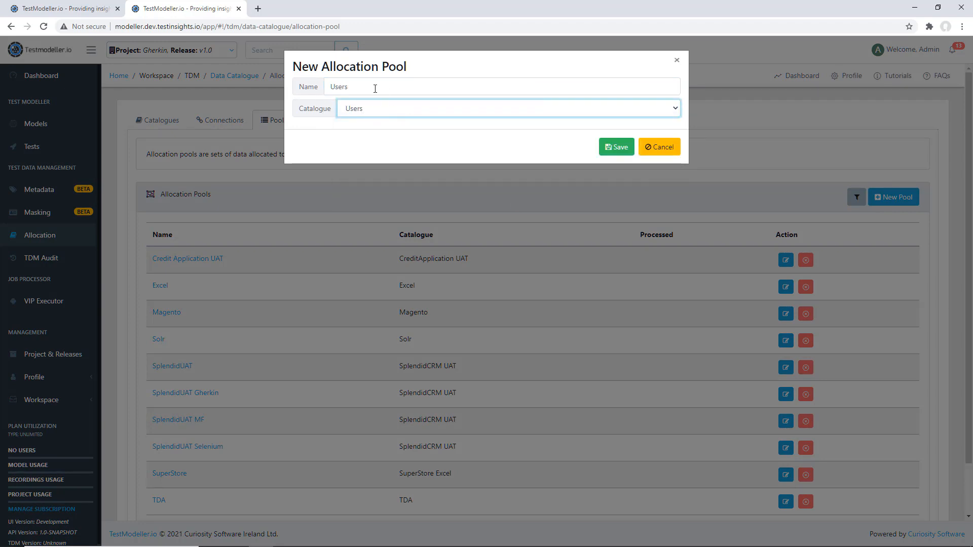
left_click(620, 151)
Start a new allocated test in the Users pool with LookupUsers as both the test name and the suite name
scroll(358, 349, "down", 2)
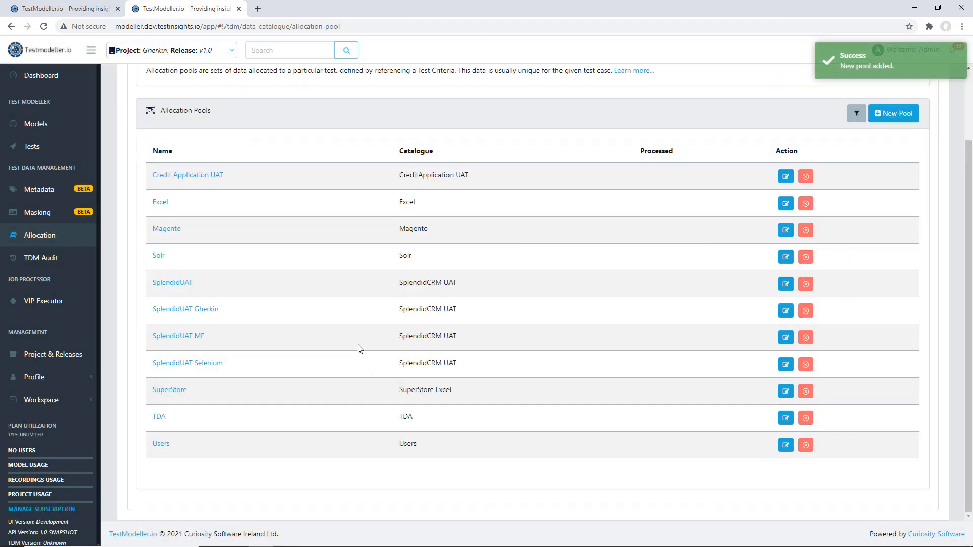
left_click(165, 446)
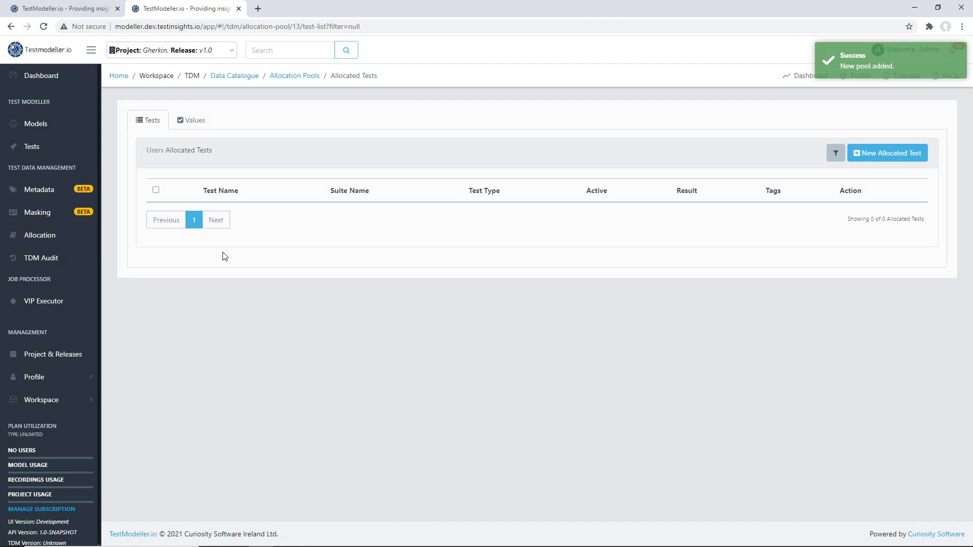
left_click(868, 153)
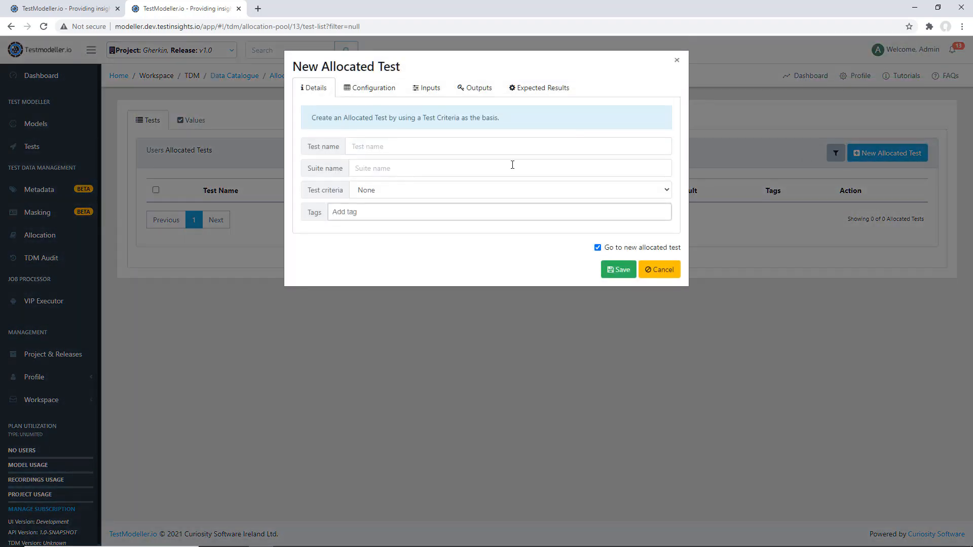
type("Loo")
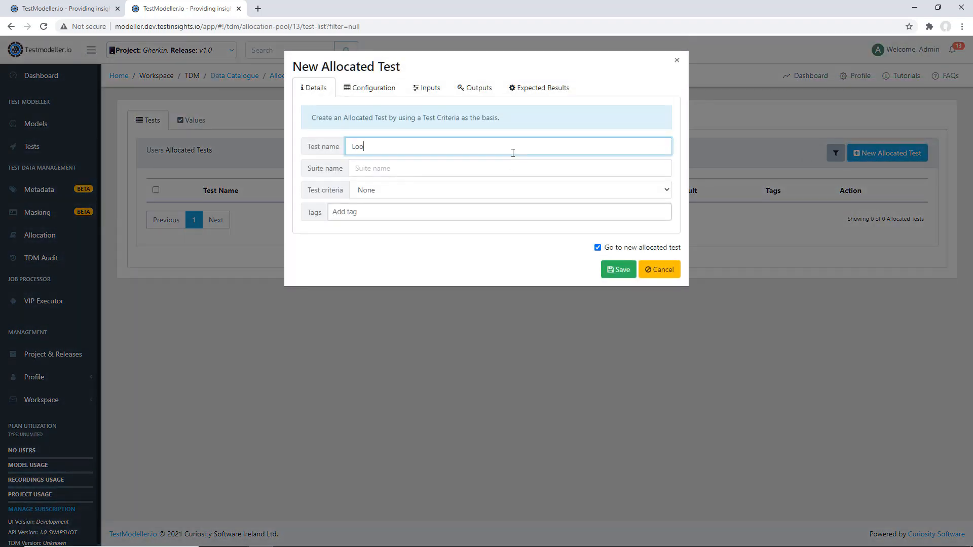
type("kupUsers")
key("ctrl+a")
key("ctrl+c")
key("Tab")
key("ctrl+v")
Base the allocated test on the Find users [Excel] criteria, check its configuration and inputs, and save it
left_click(497, 196)
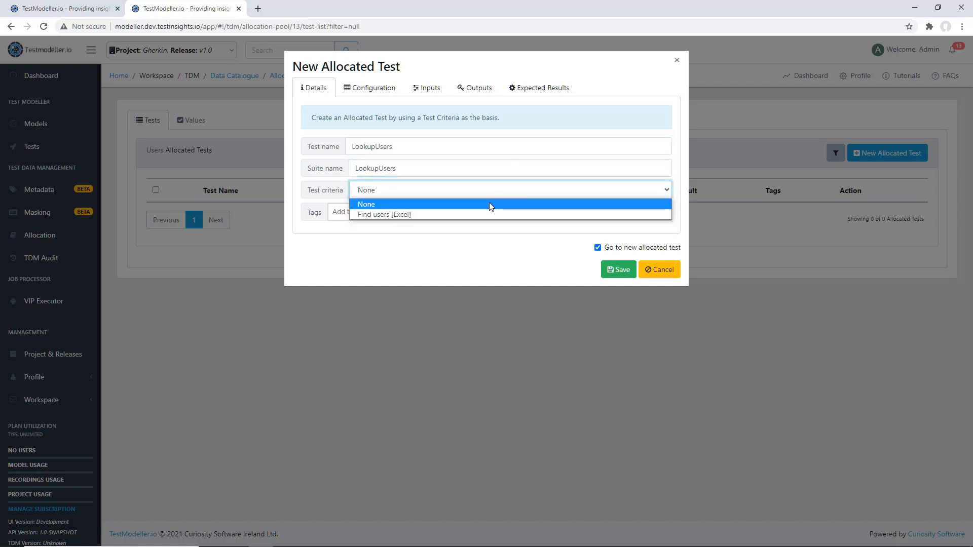
left_click(480, 214)
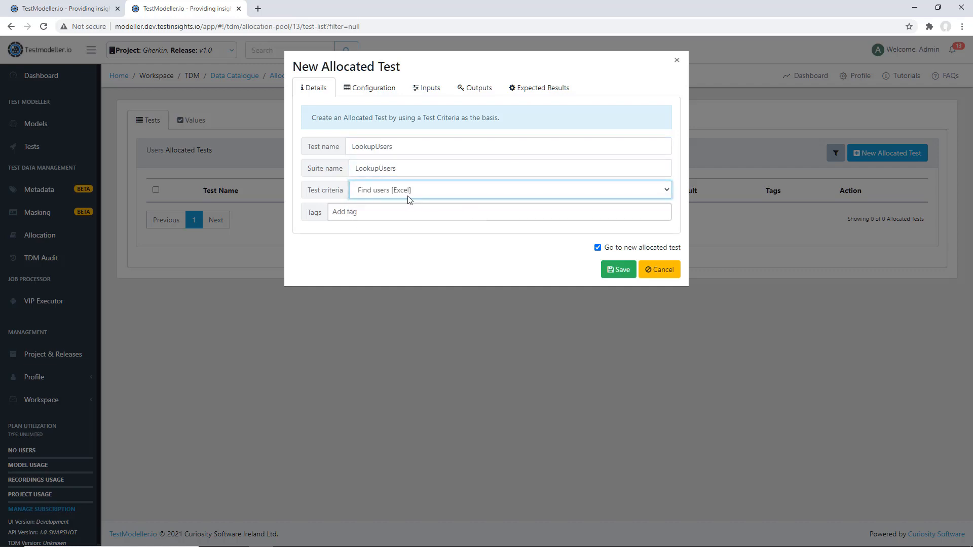
left_click(381, 90)
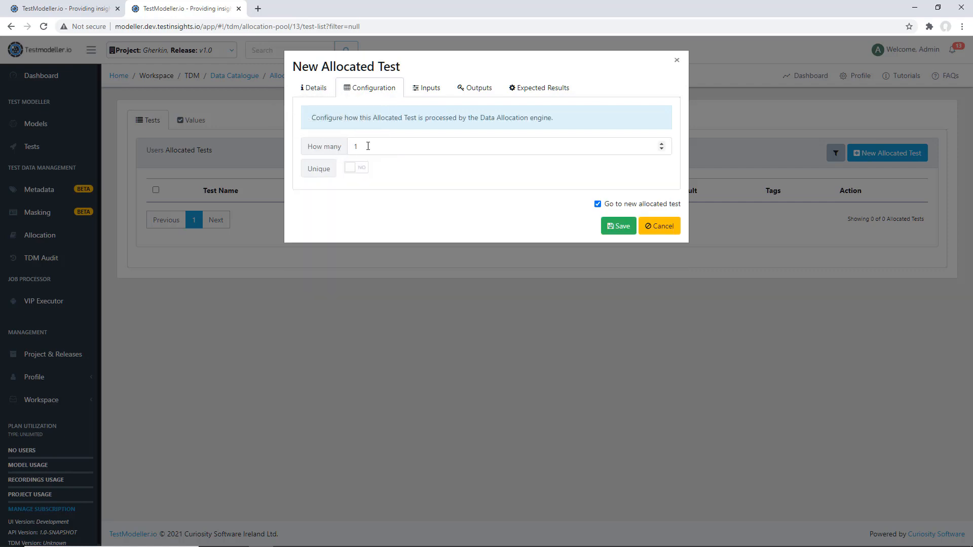
left_click(417, 88)
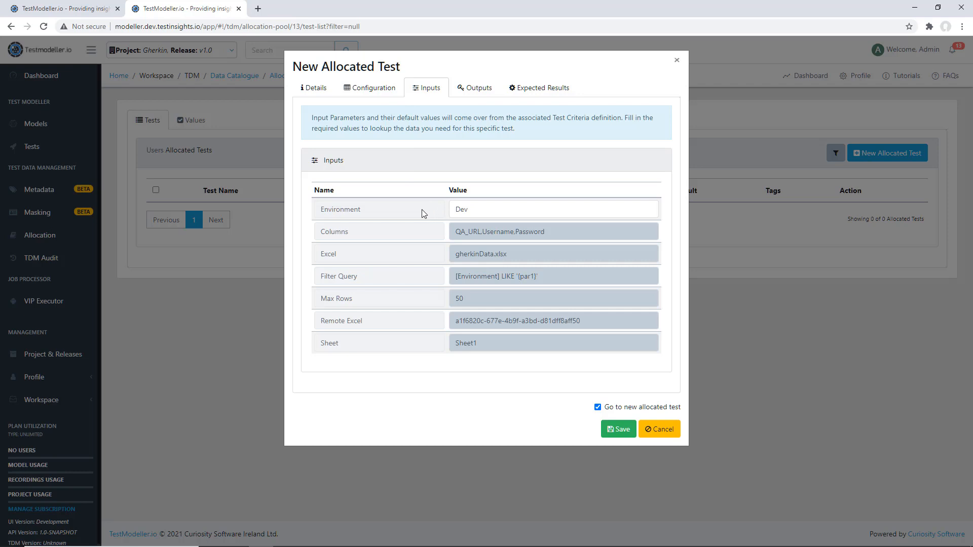
double_click(339, 213)
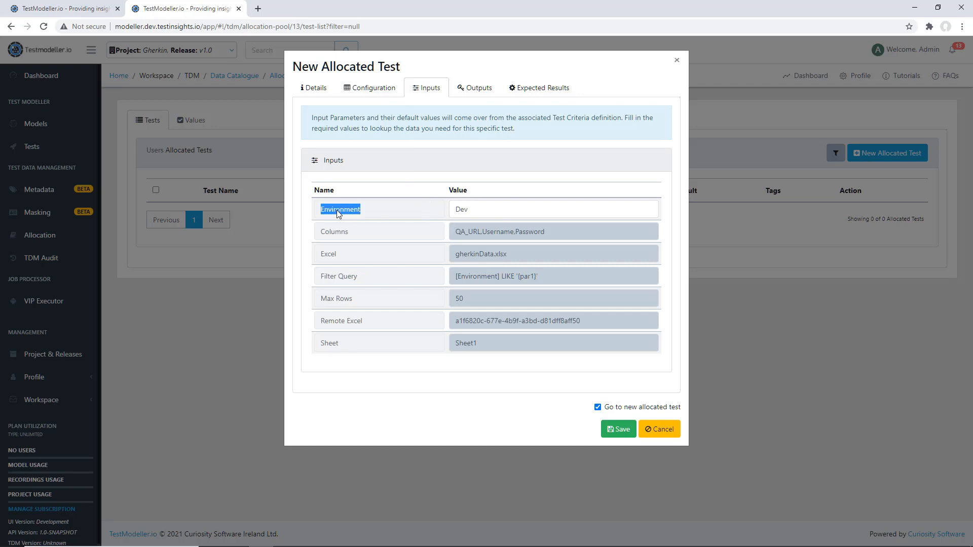
left_click(619, 430)
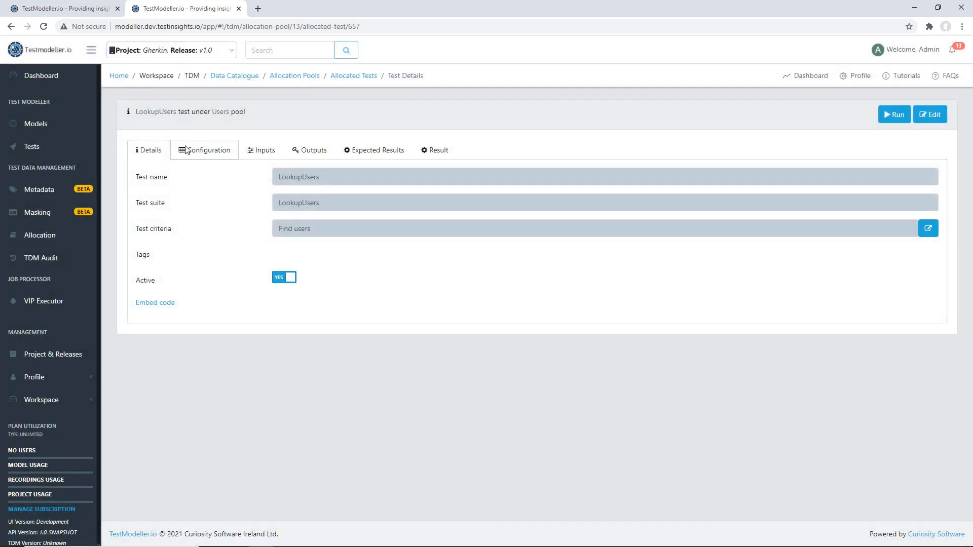
Compare the LookupUsers input parameters with the Environment column and the dev row of gherkinData.xlsx in Excel
left_click(255, 149)
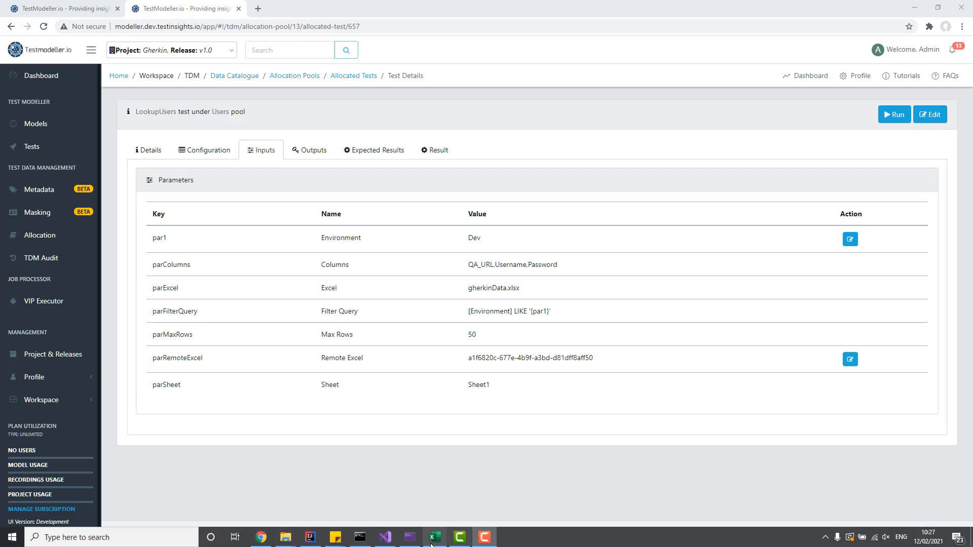
left_click(432, 542)
left_click(356, 322)
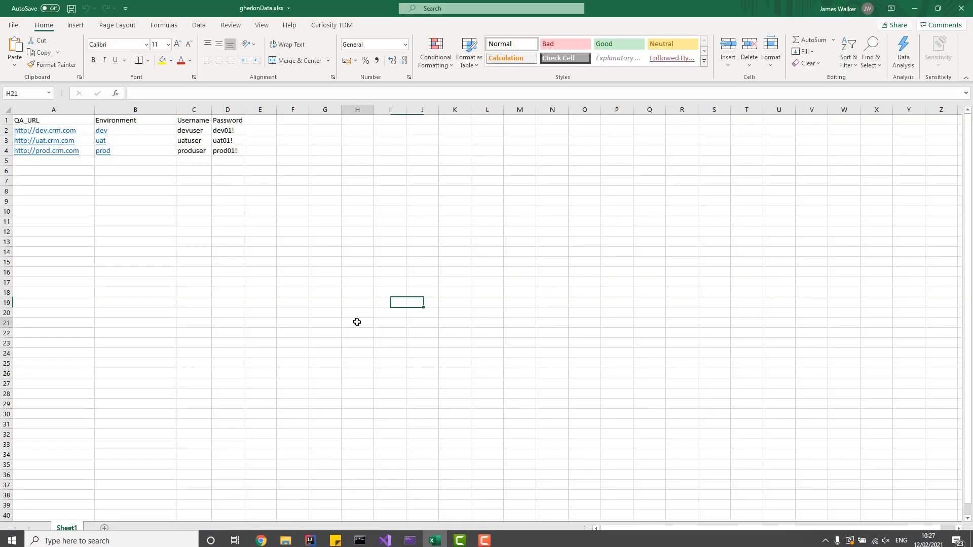
left_click(151, 123)
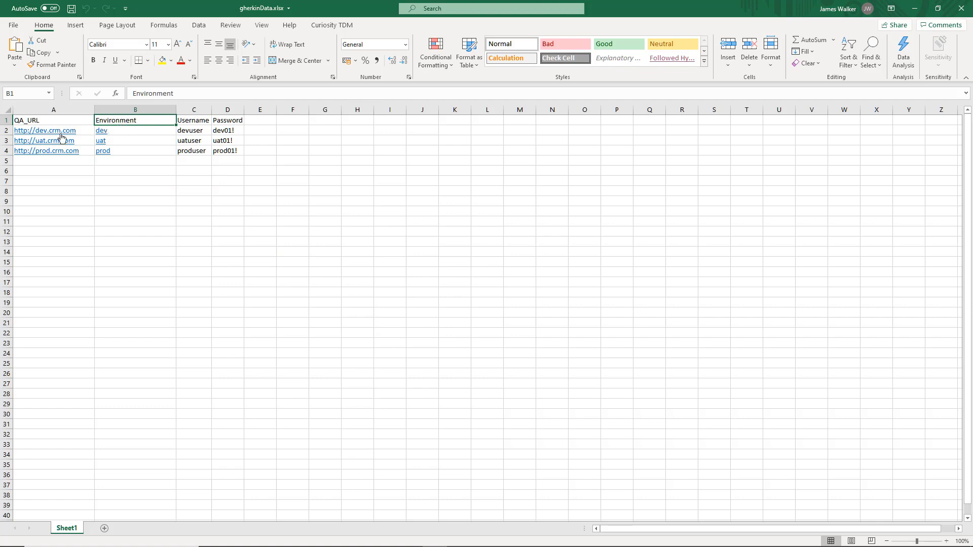
left_click_drag(90, 130, 234, 129)
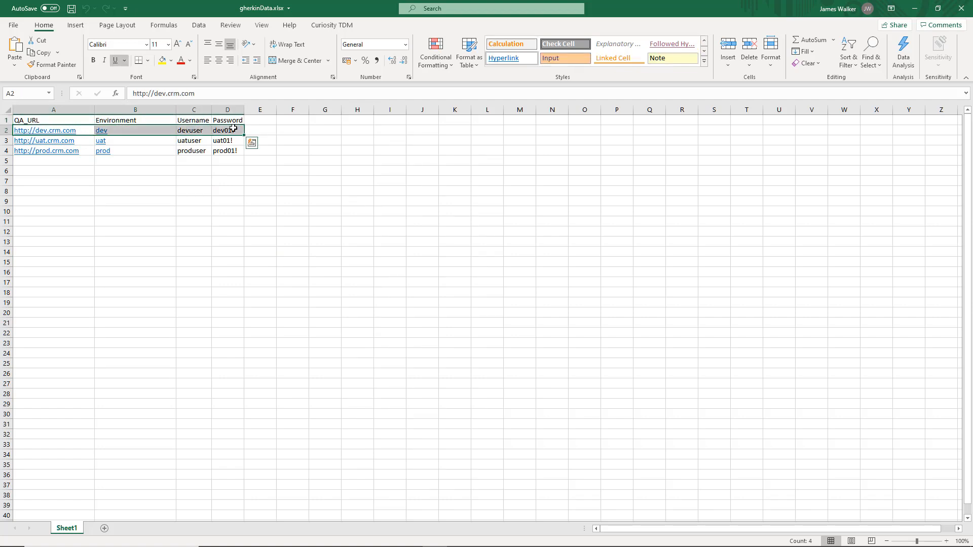
left_click(162, 129)
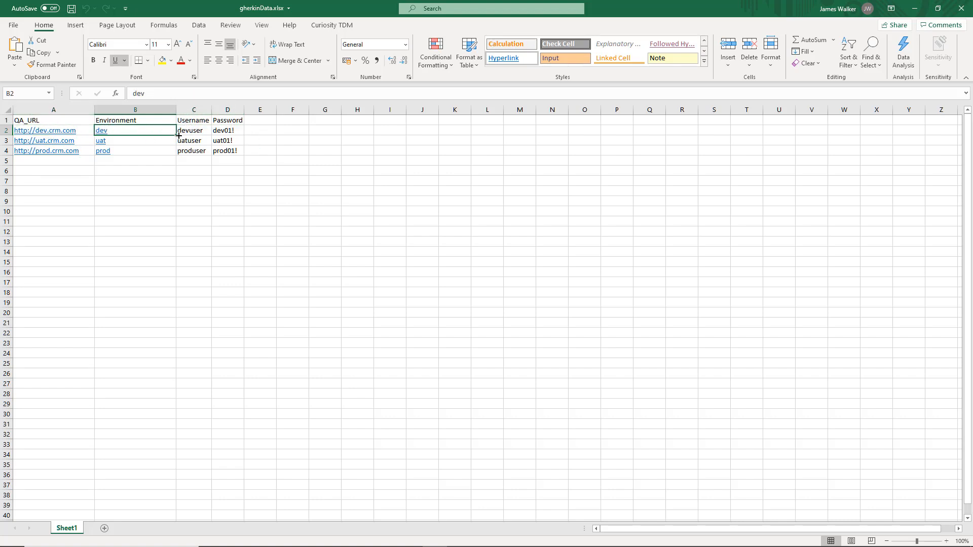
left_click(914, 15)
Switch back to Testmodeller.io and run the LookupUsers test with the DataAllocateHopper process
left_click(901, 117)
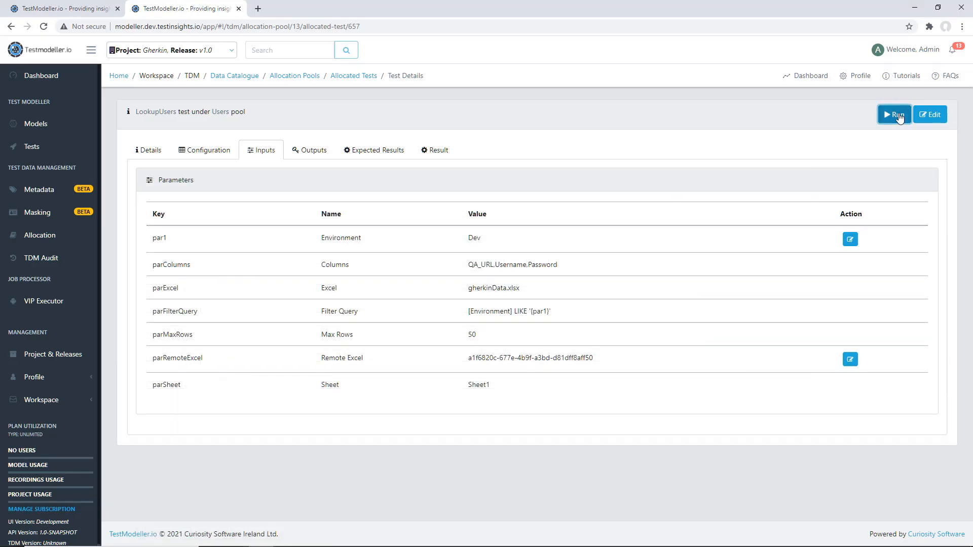
left_click(559, 98)
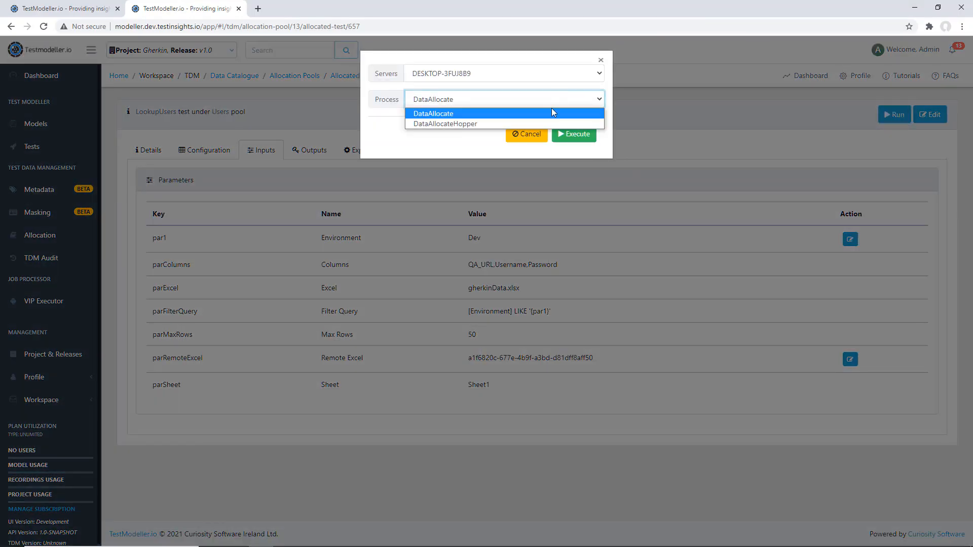
left_click(551, 123)
left_click(575, 136)
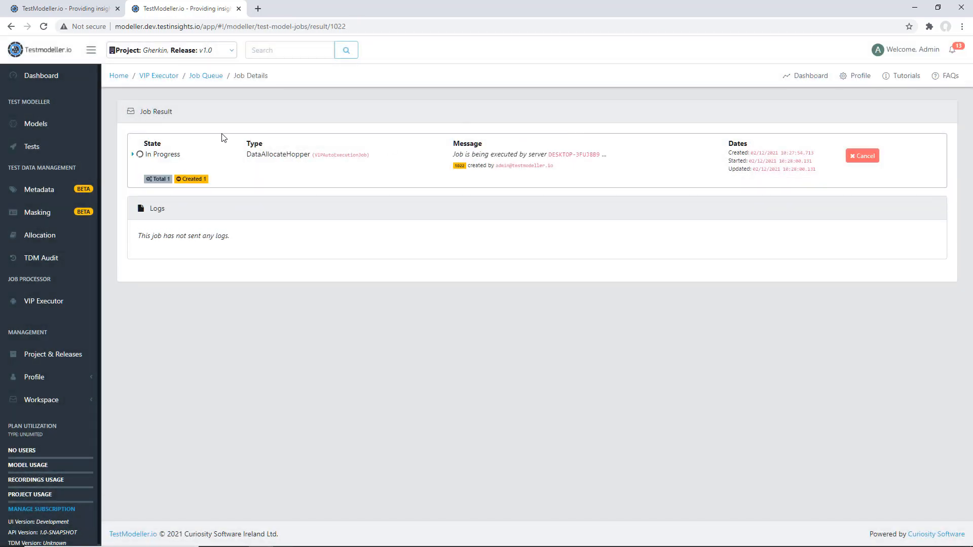
Examine the allocation job's details and log, and check the LookupUsers test's result against its Environment input
left_click(134, 156)
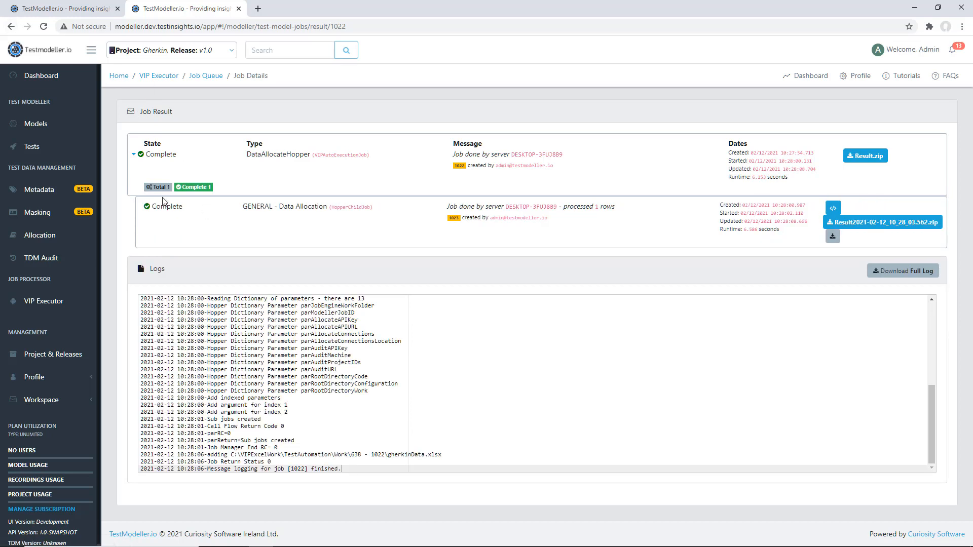
left_click(11, 27)
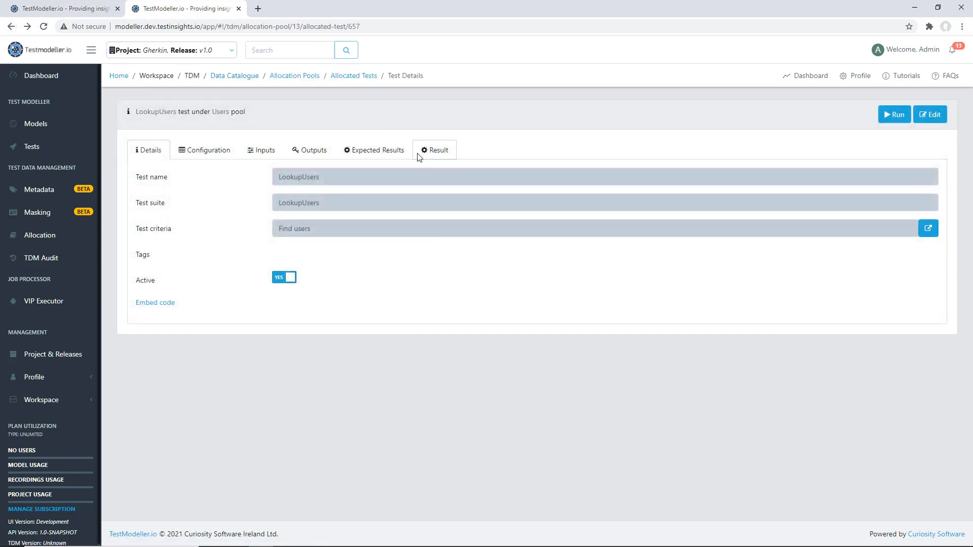
left_click(419, 155)
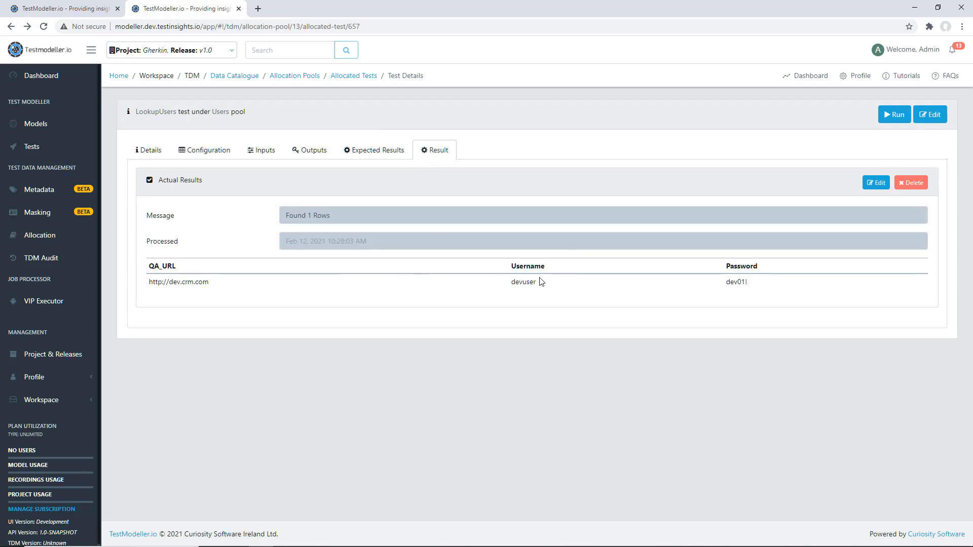
left_click(262, 151)
double_click(472, 236)
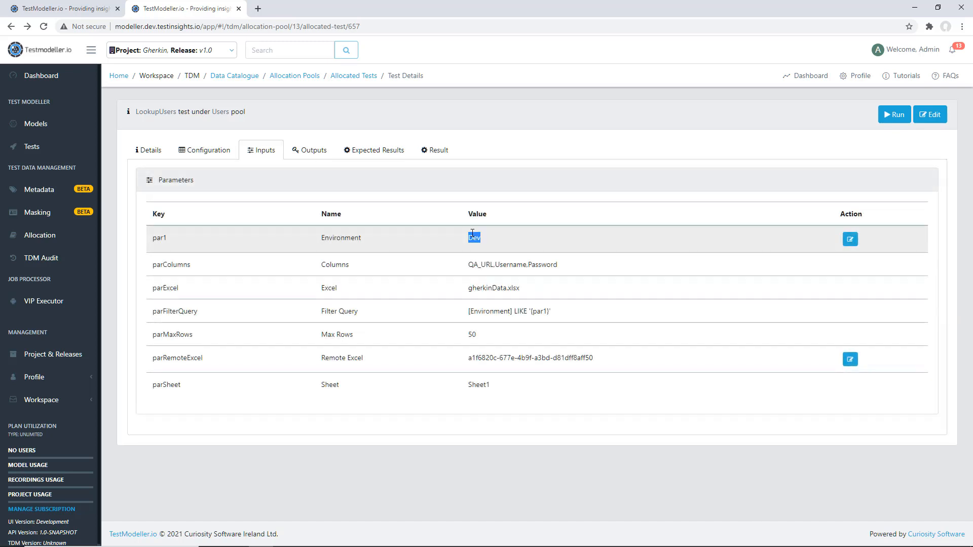
left_click(537, 236)
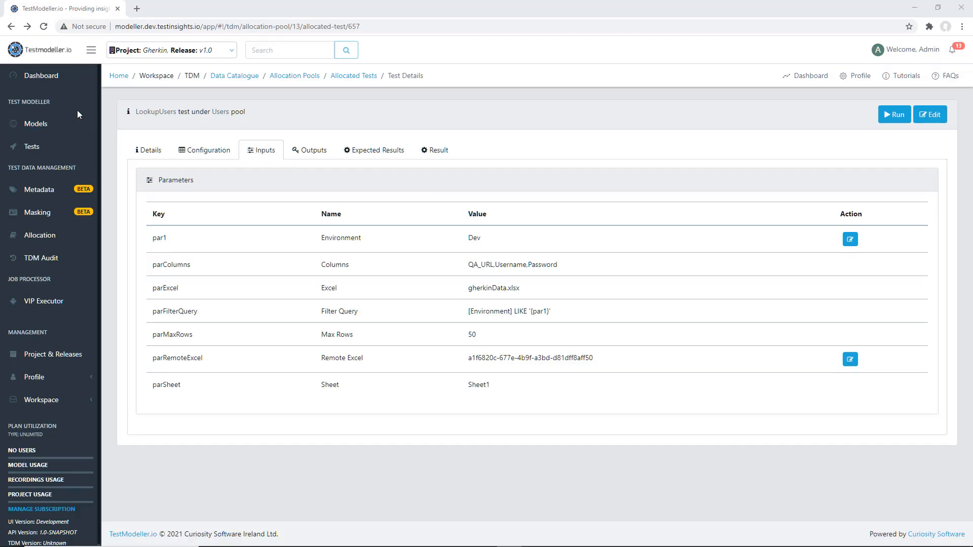
left_click(435, 150)
Create a new model named User Auth, open it and lock it for editing
left_click(50, 133)
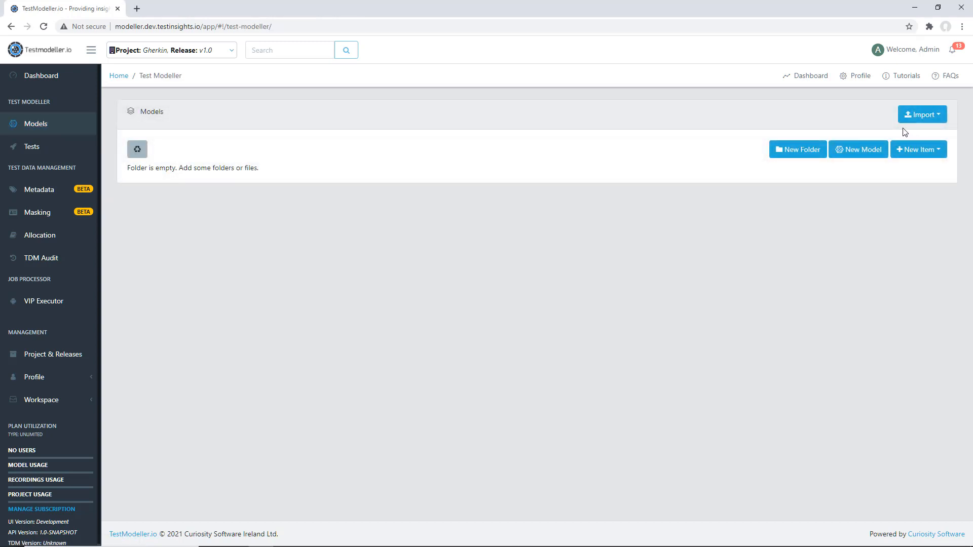
left_click(859, 150)
left_click(469, 113)
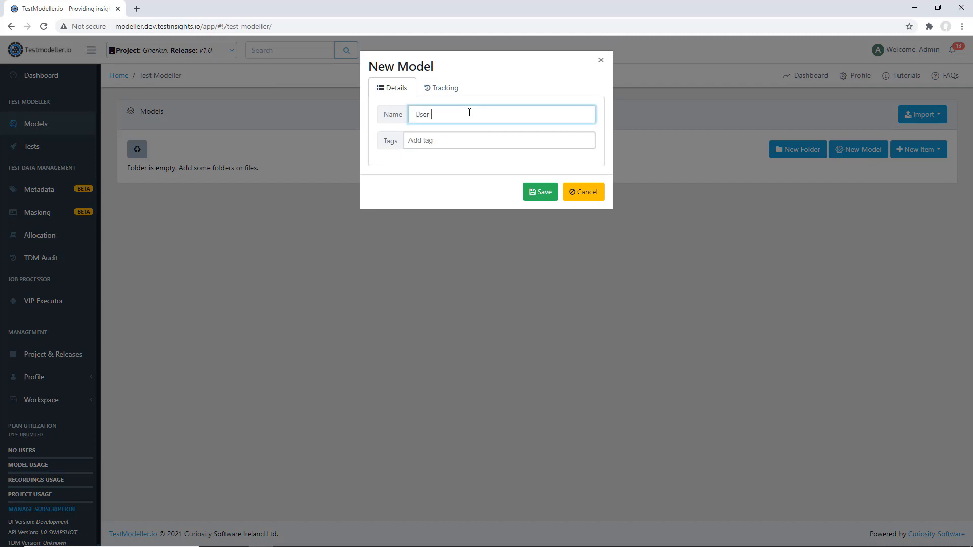
type("User Auth")
left_click(531, 195)
left_click(166, 182)
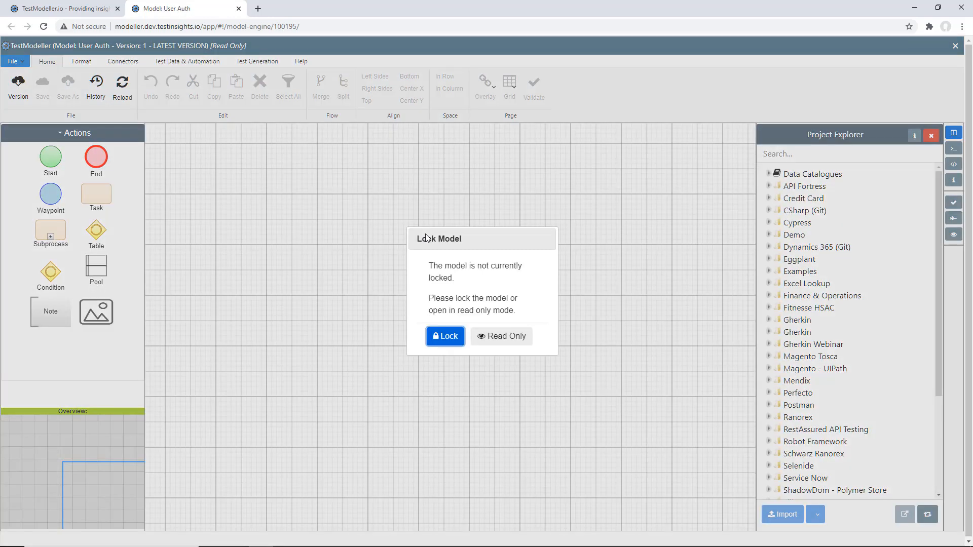
key("Return")
Place a Start node on the canvas and a task beside it labelled "The user enters the username"
left_click_drag(56, 171, 178, 194)
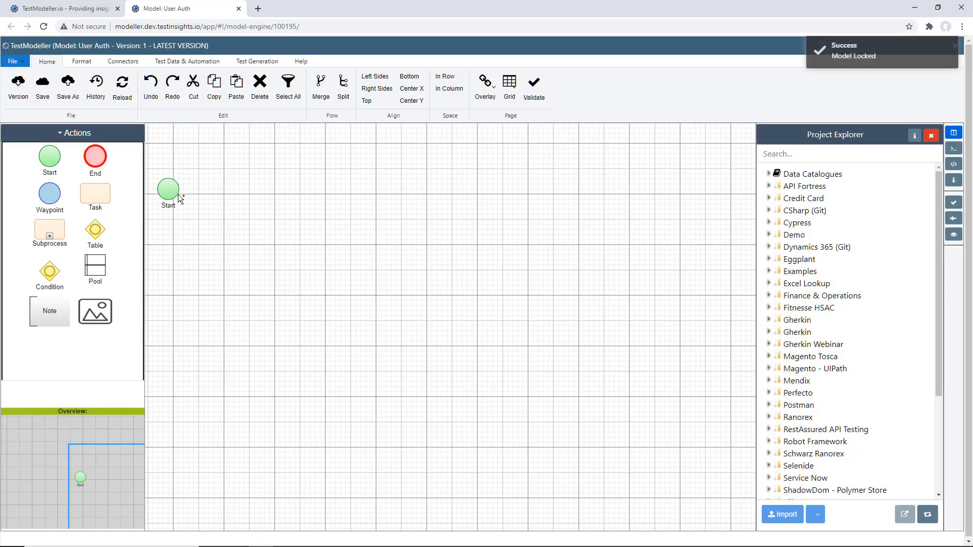
left_click_drag(99, 193, 269, 209)
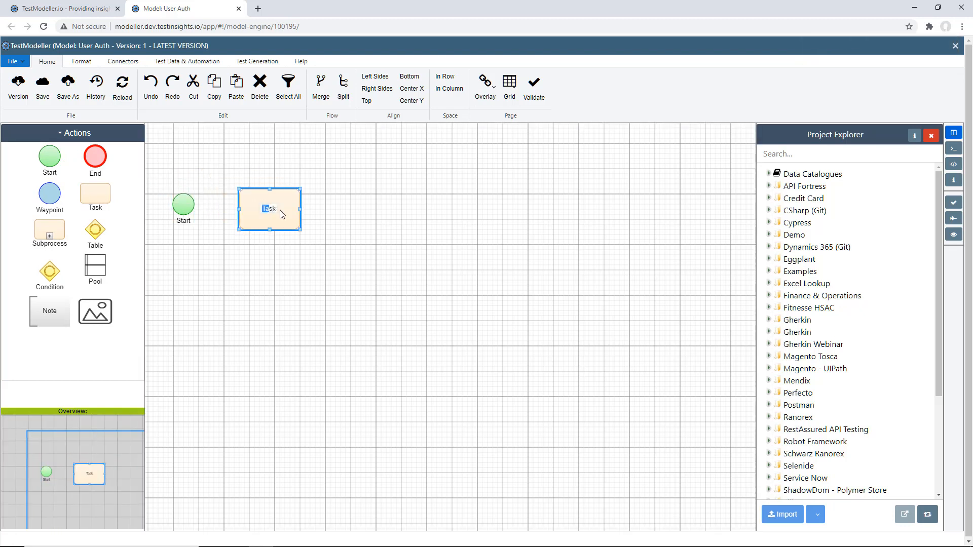
left_click(953, 180)
left_click(883, 202)
key("ctrl+a")
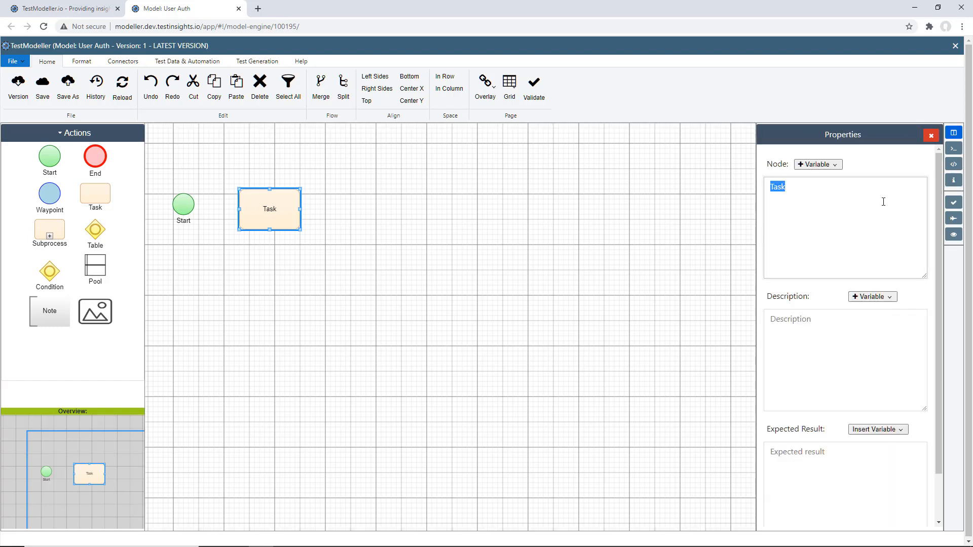
type("The user enters the username")
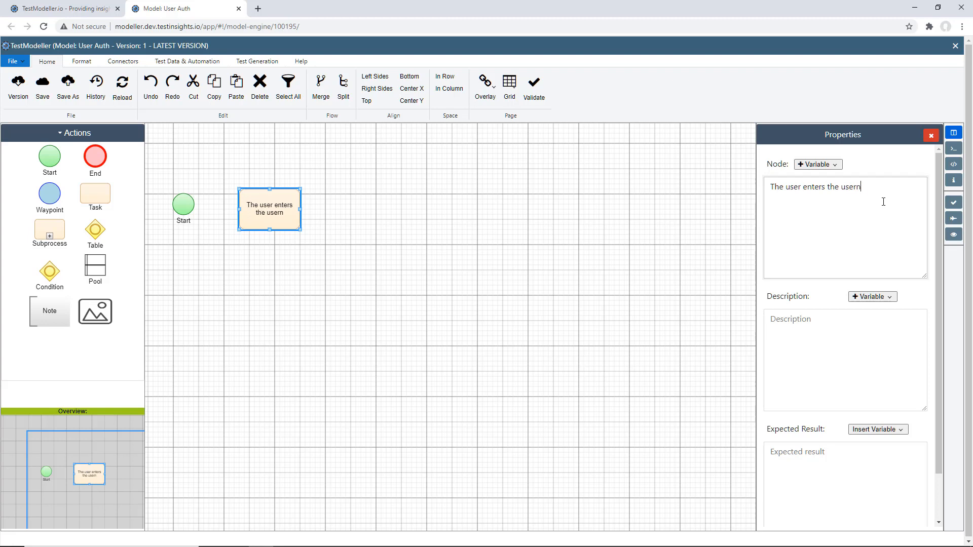
left_click(383, 244)
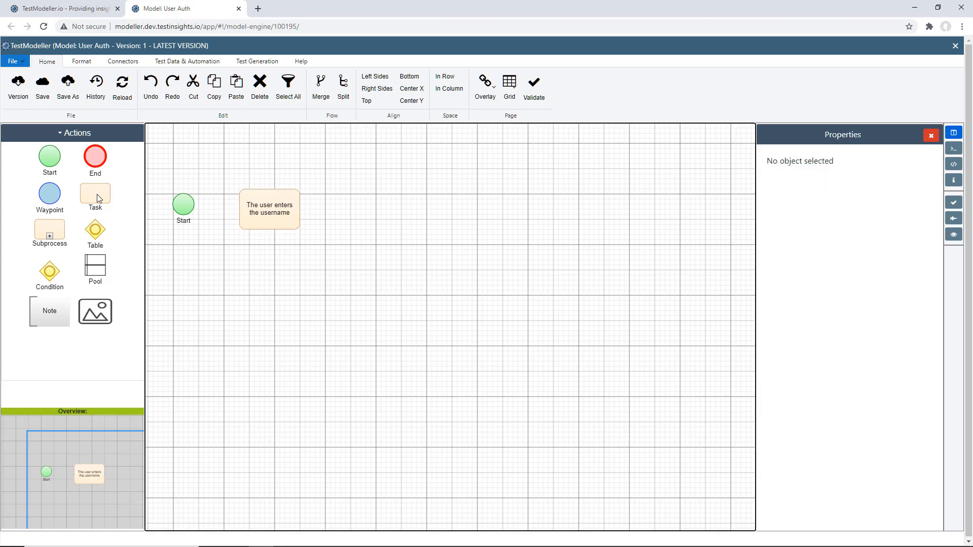
Add a second task after the username task and label it "The user enters the password"
left_click_drag(96, 194, 422, 208)
double_click(421, 209)
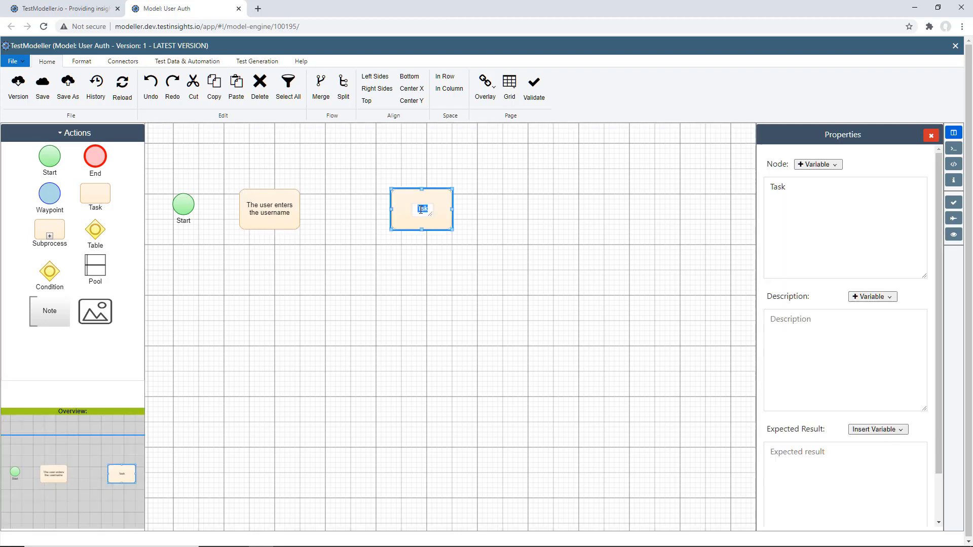
type("The user enters ")
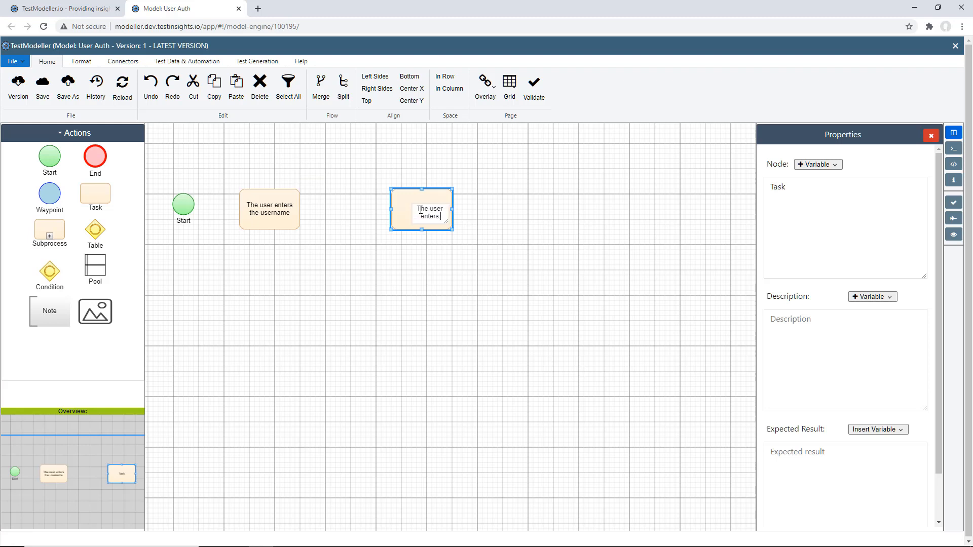
type("the a")
type("assword")
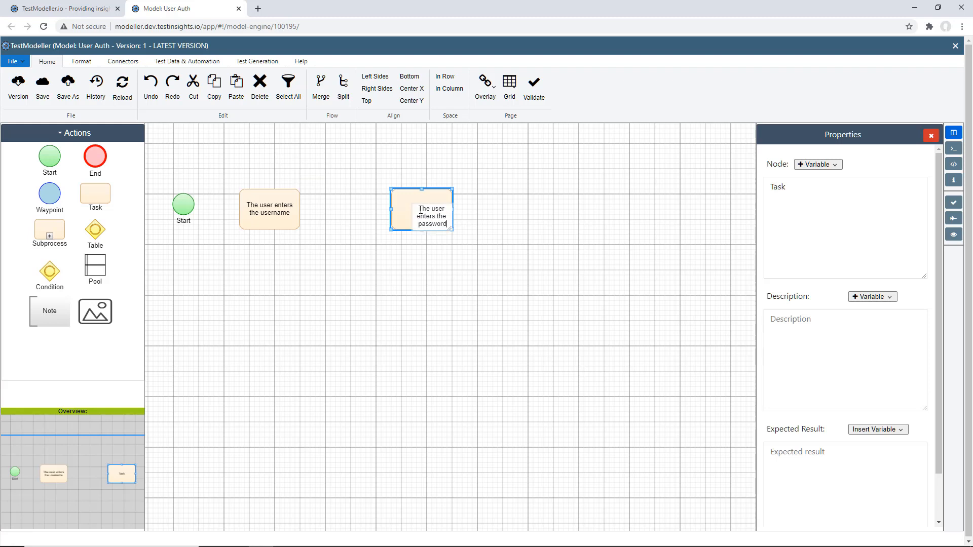
left_click(396, 272)
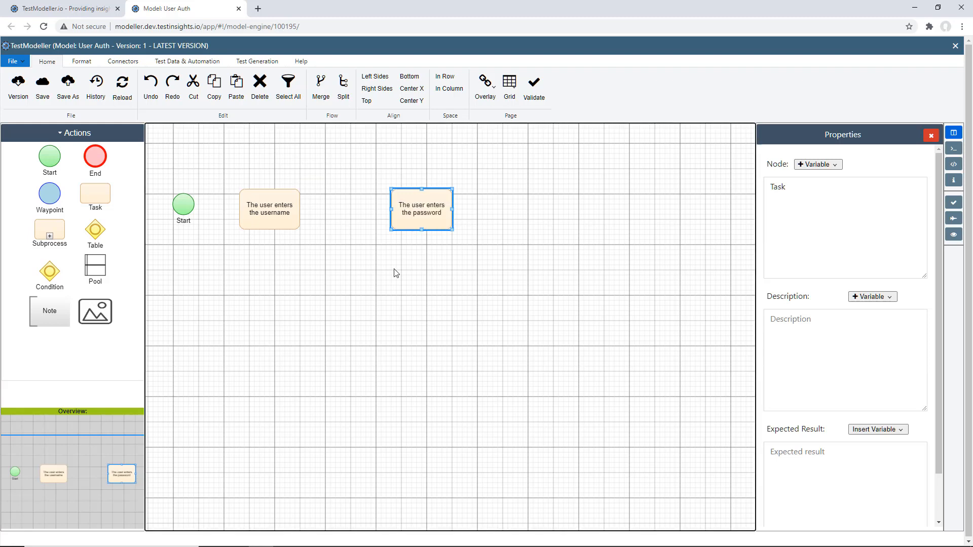
Make room beside the Start node and insert a task before the username task labelled "The user goes to the URL"
left_click_drag(262, 207, 325, 207)
left_click_drag(99, 198, 251, 211)
double_click(250, 210)
type("The use")
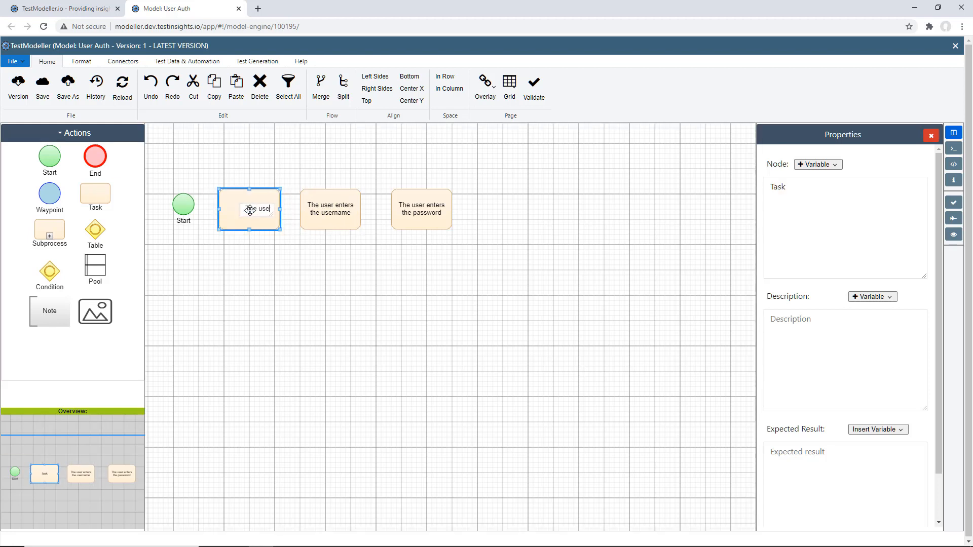
type("r goes to the URL")
left_click(371, 284)
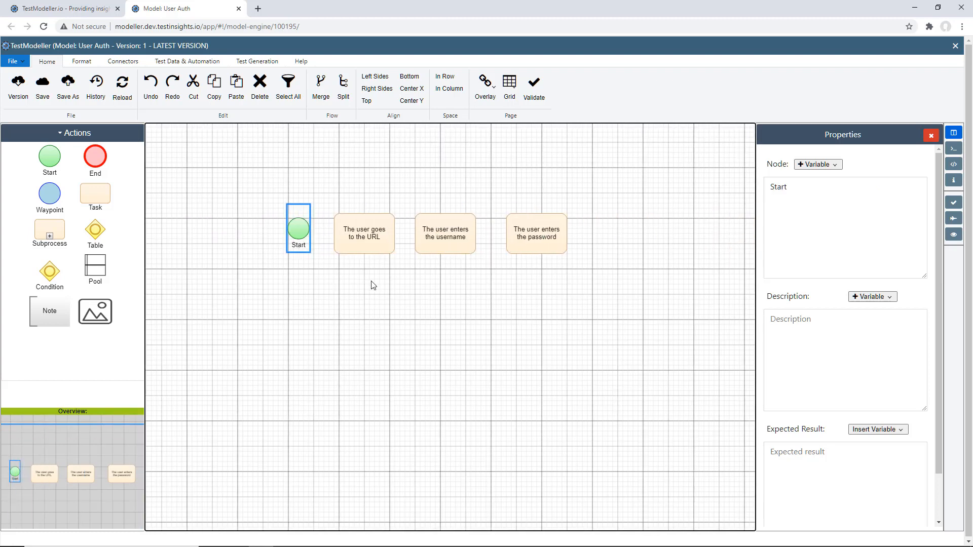
Place an End node after the password task and connect all nodes in sequence from Start to End
left_click(371, 284)
left_click_drag(94, 159, 597, 249)
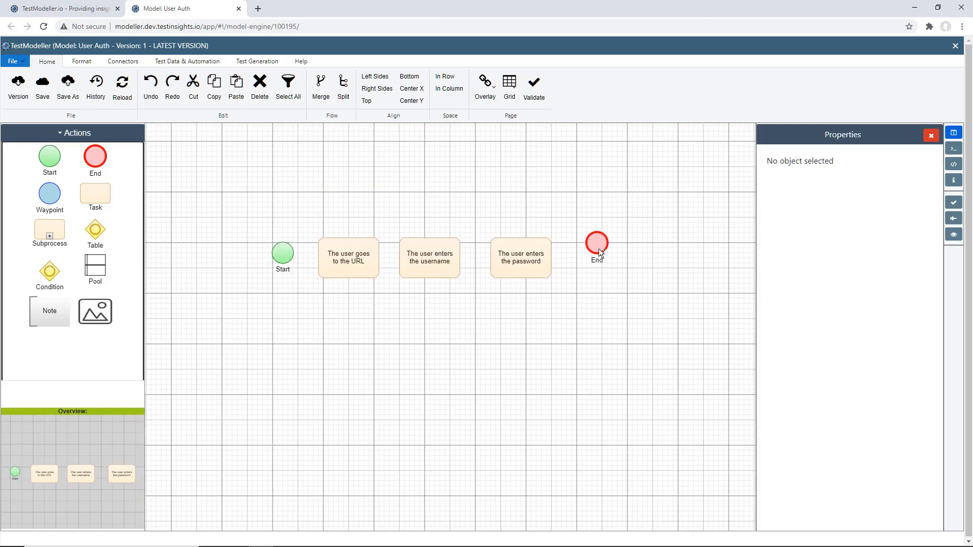
mouse_move(298, 254)
left_mouse_down()
mouse_move(428, 274)
mouse_move(597, 254)
left_mouse_up()
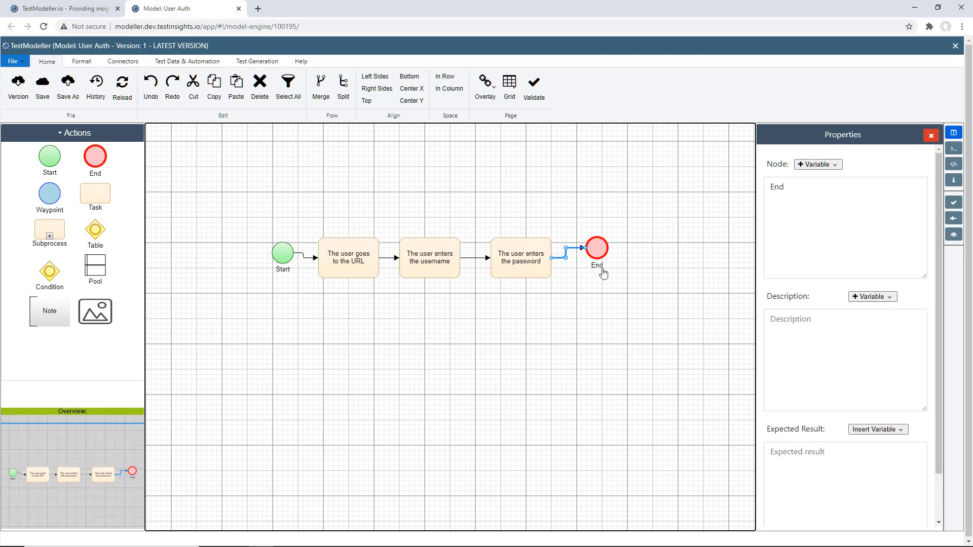
Assign the Gherkin keyword Given to the URL task and When to both the username and password tasks
right_click(345, 261)
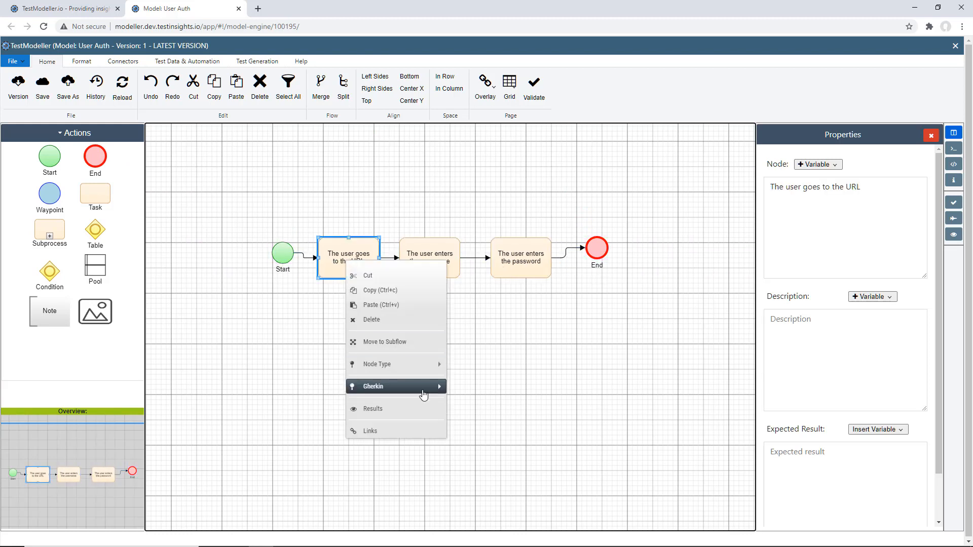
mouse_move(421, 387)
left_click(477, 394)
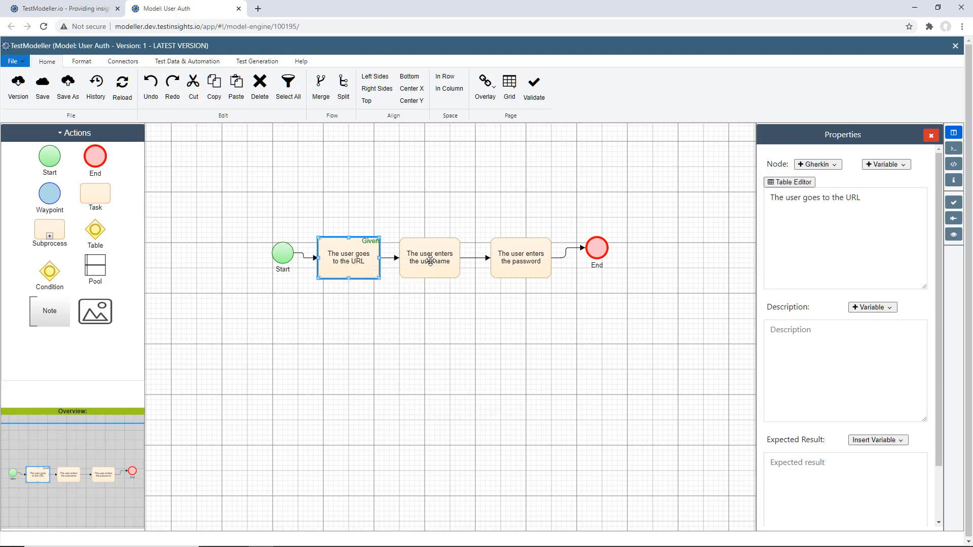
right_click(430, 261)
mouse_move(499, 388)
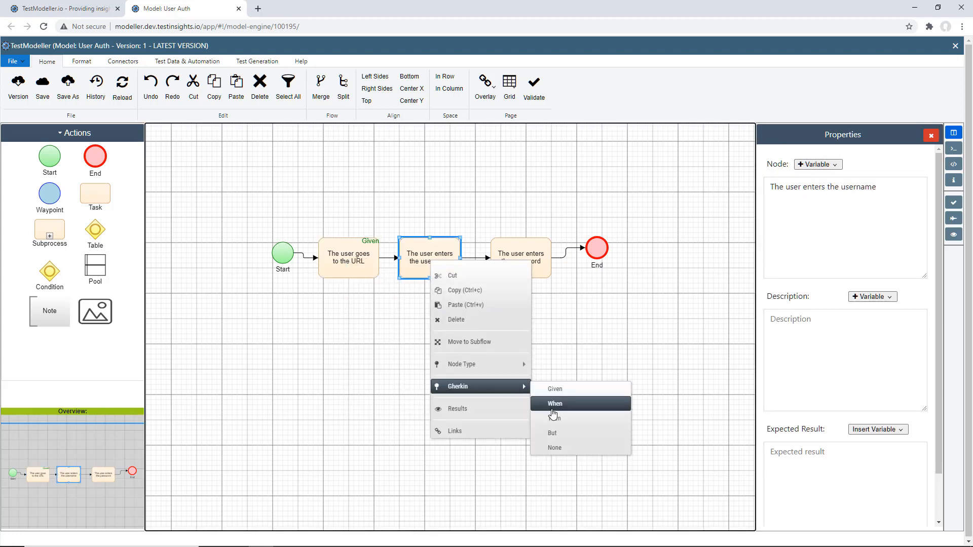
left_click(552, 410)
right_click(515, 264)
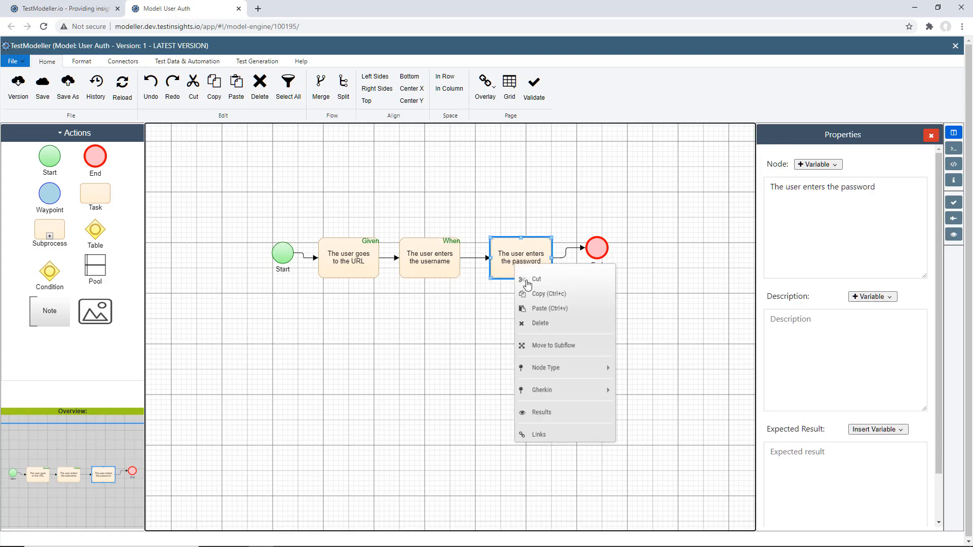
mouse_move(561, 390)
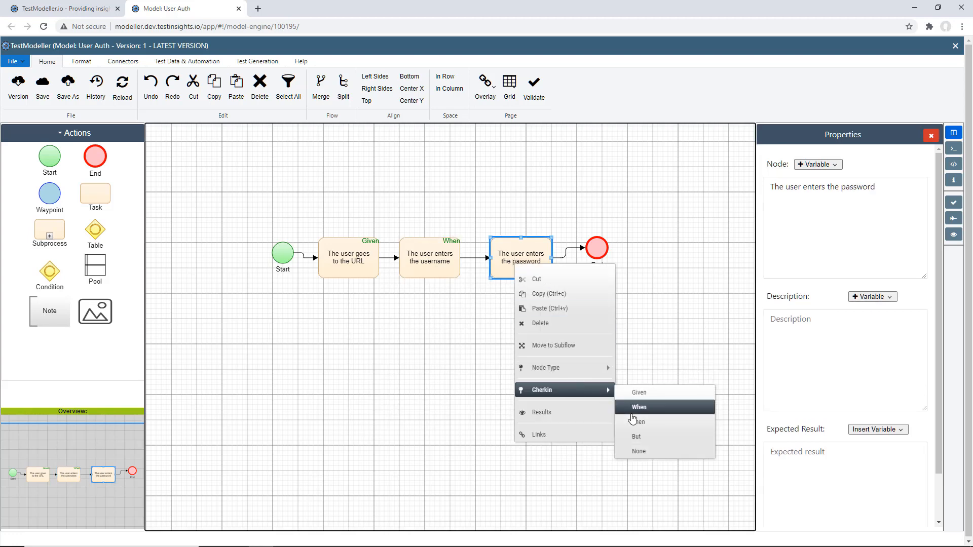
left_click(633, 408)
Add a task between the password task and End, replacing the direct connector to End with one to the new task
left_click_drag(95, 193, 617, 223)
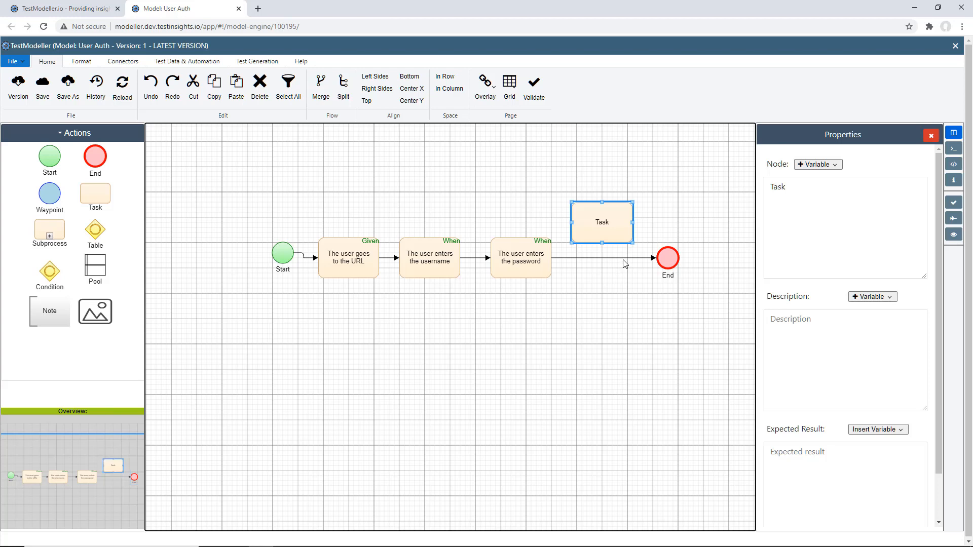
left_click(623, 260)
key("Delete")
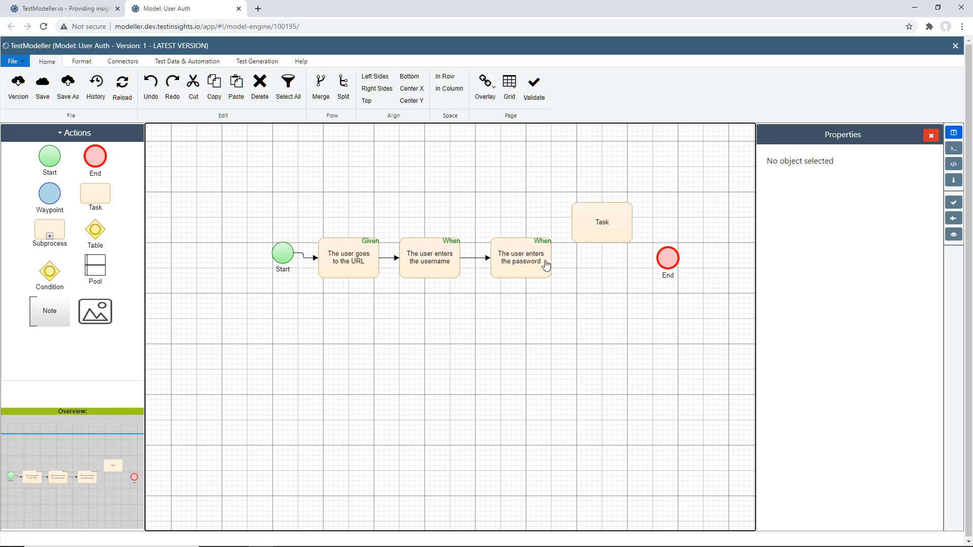
left_click_drag(545, 261, 579, 244)
Label the new task "The user ends up authenticated" and connect it to the End node
double_click(603, 231)
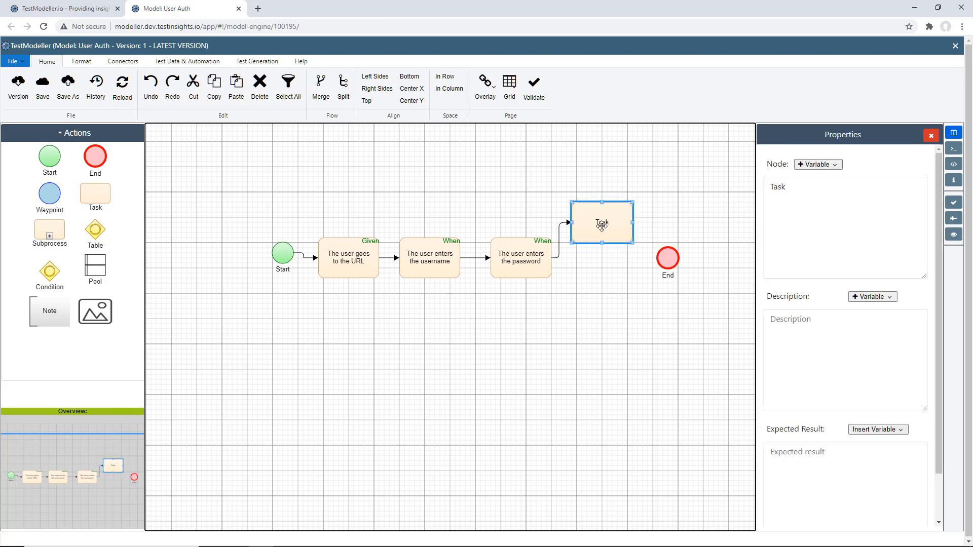
type("The user end")
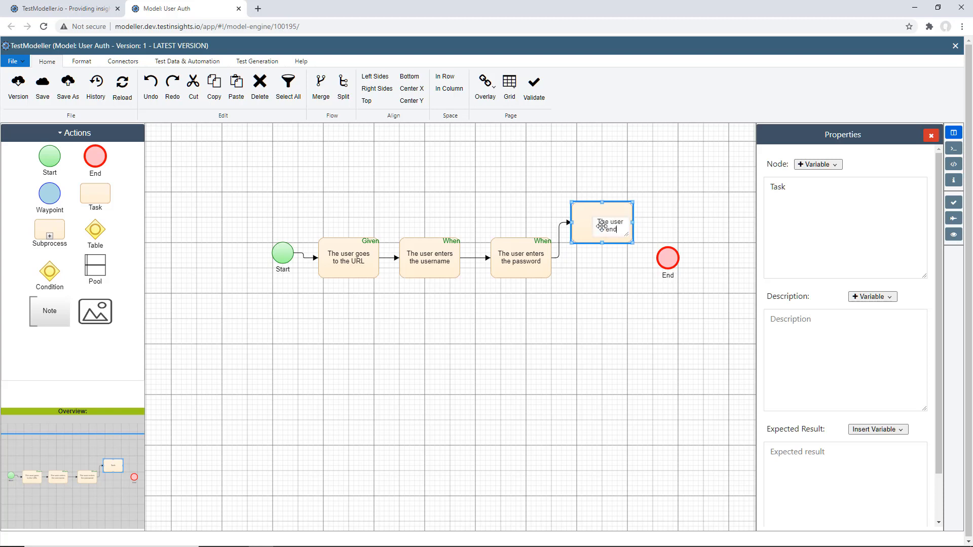
type("s up authenticated")
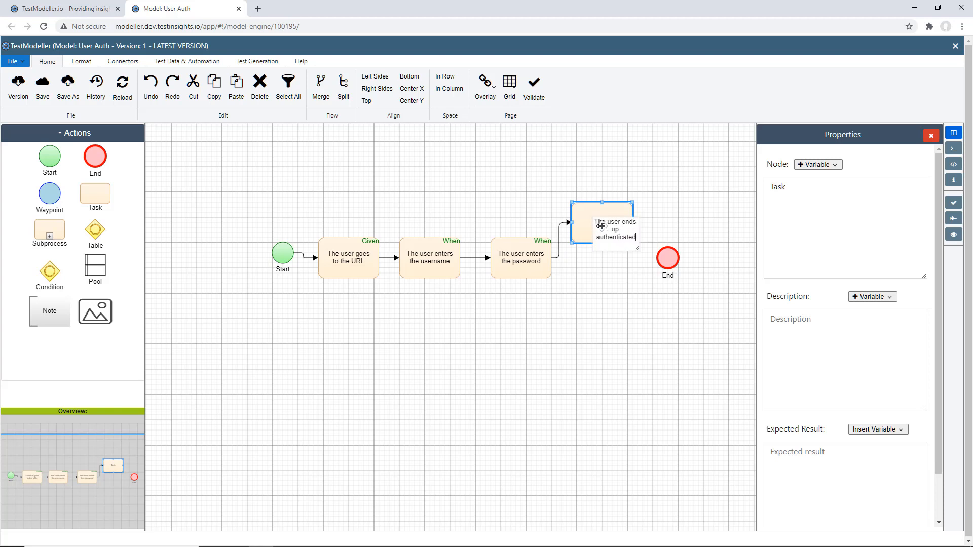
left_click(603, 285)
left_click_drag(626, 232, 659, 258)
Assign the Gherkin keyword Then to the "The user ends up authenticated" task
right_click(622, 244)
mouse_move(669, 366)
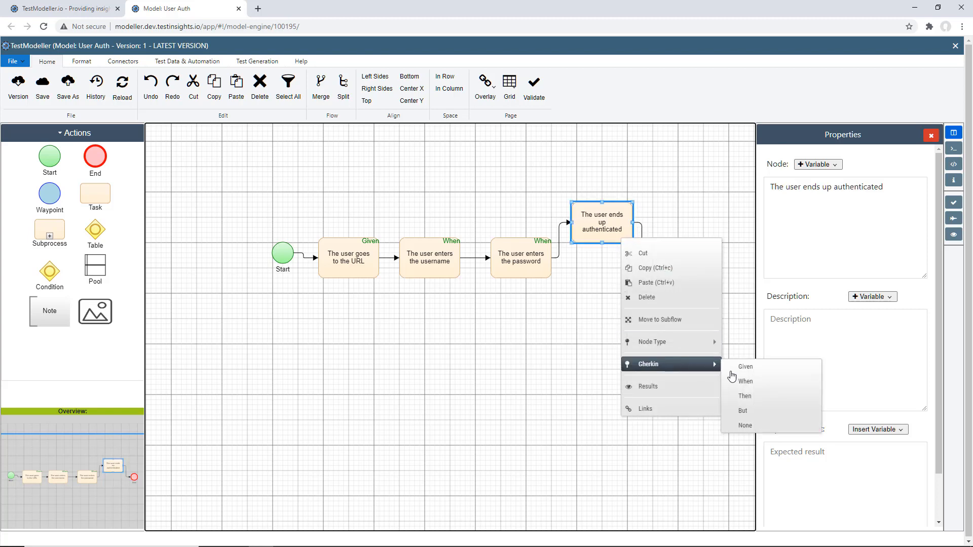
left_click(749, 396)
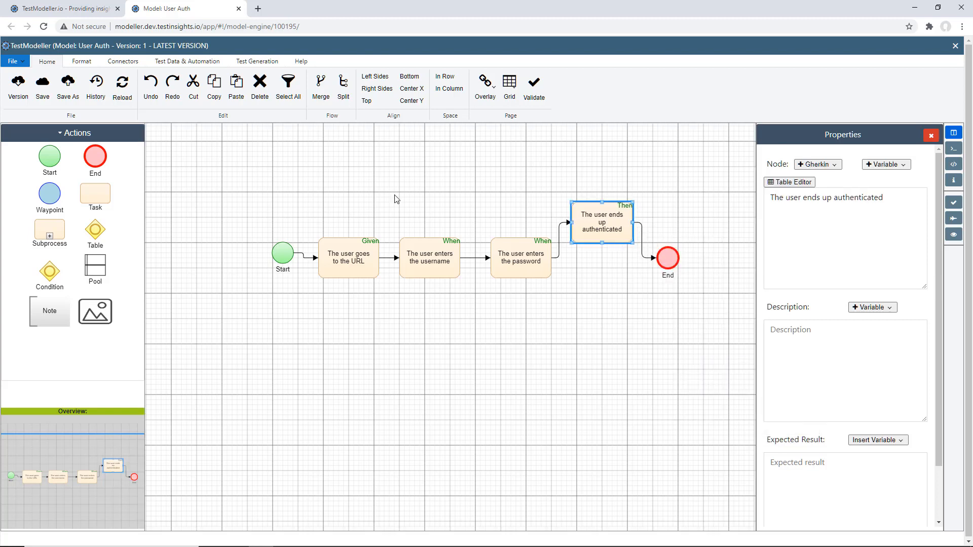
Relayout the whole model as a Layered Digraph
left_click(80, 60)
left_click(31, 84)
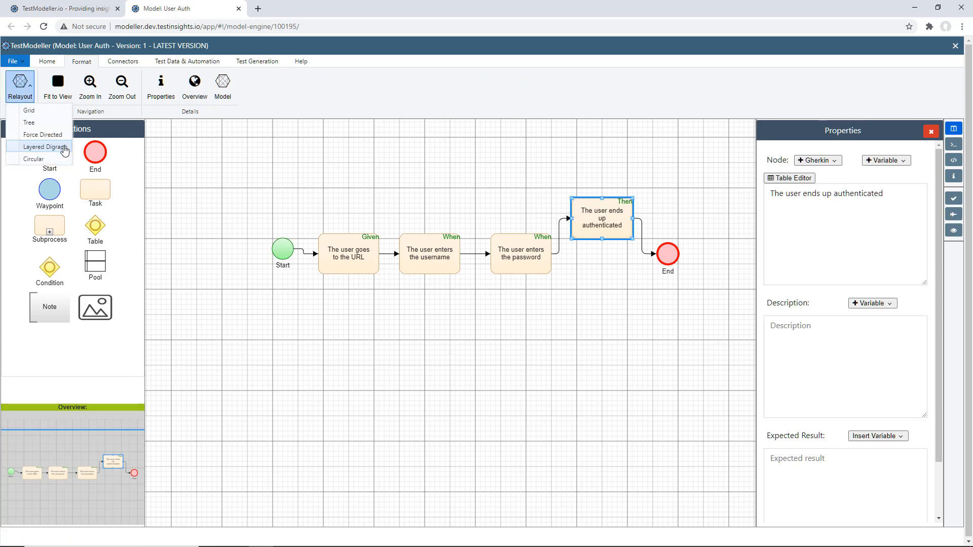
left_click(64, 147)
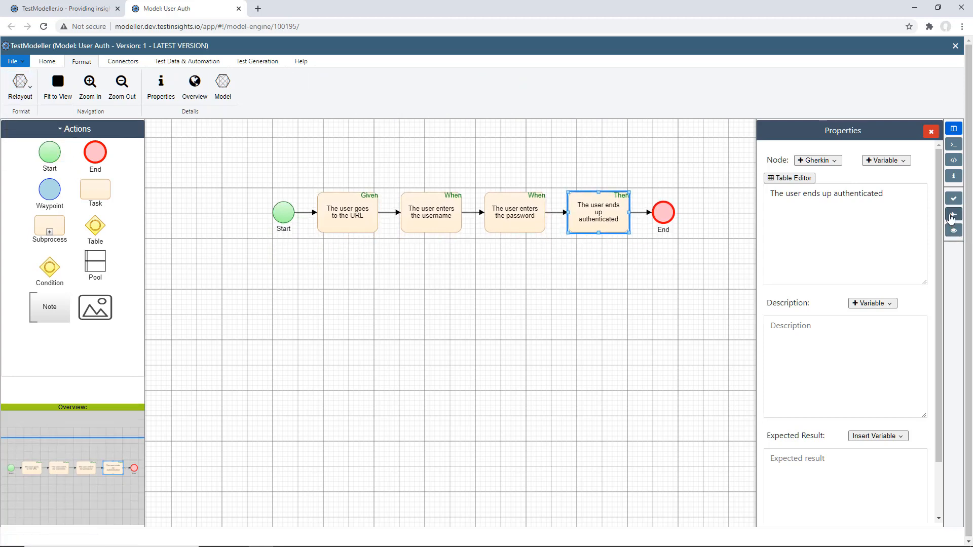
Generate the model's test cases, export the suite with the Gherkin connector profile and download the exported feature file
left_click(951, 217)
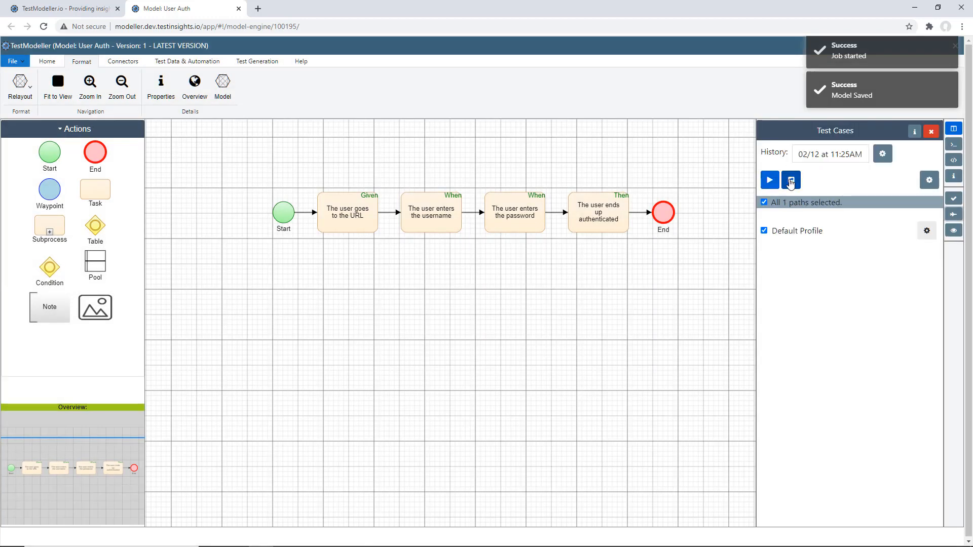
left_click(790, 180)
left_click(619, 233)
type("gher")
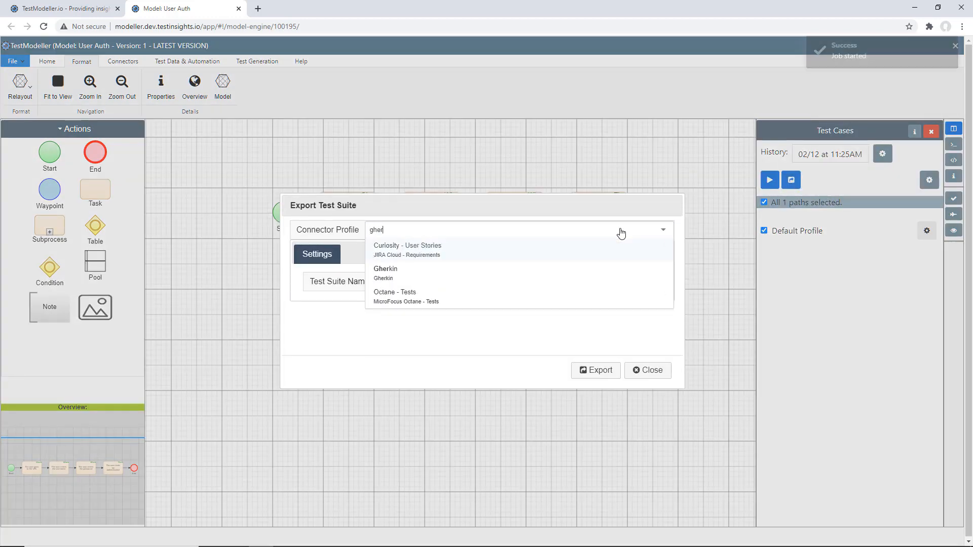
key("Down")
key("Return")
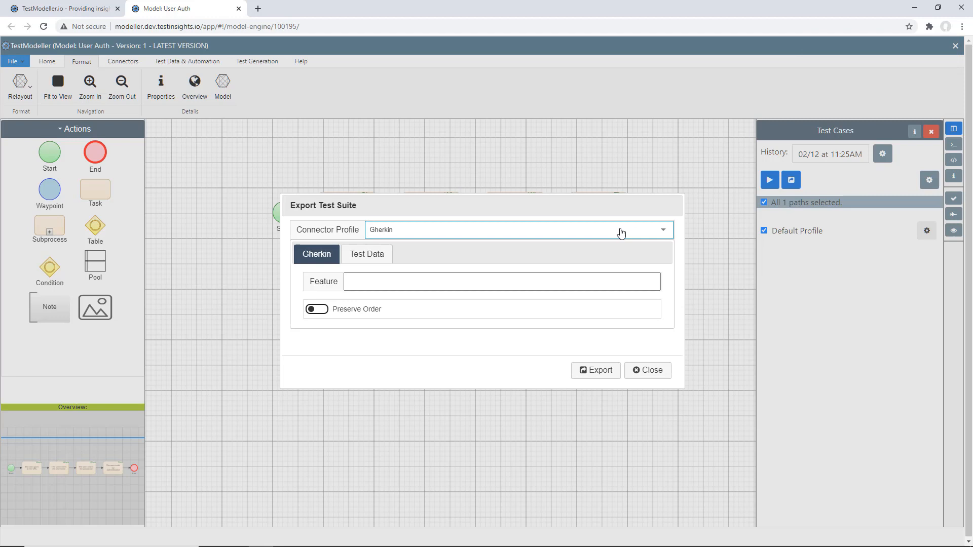
left_click(604, 371)
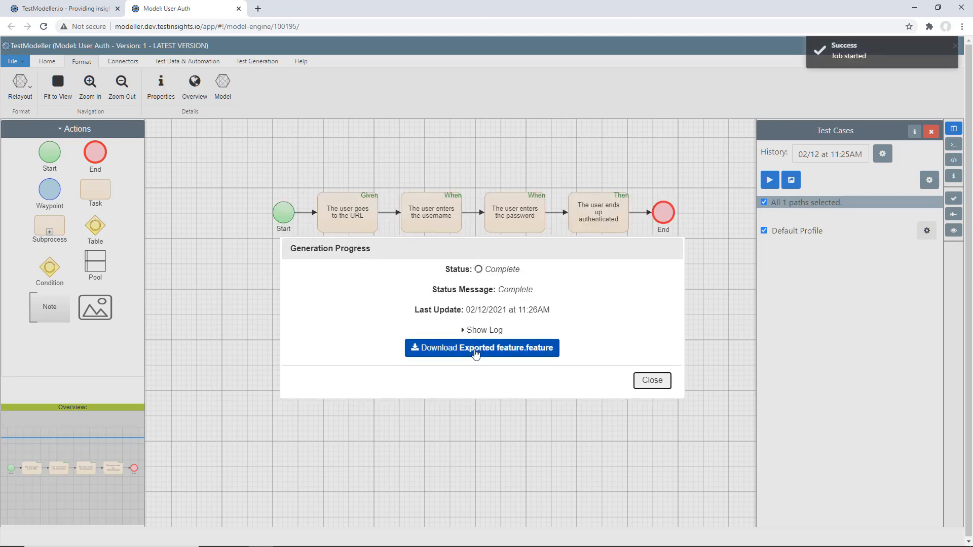
left_click(475, 350)
View the exported feature file's Gherkin scenario in its own browser tab, then close the tab and the generation progress dialog
left_click_drag(36, 531, 256, 4)
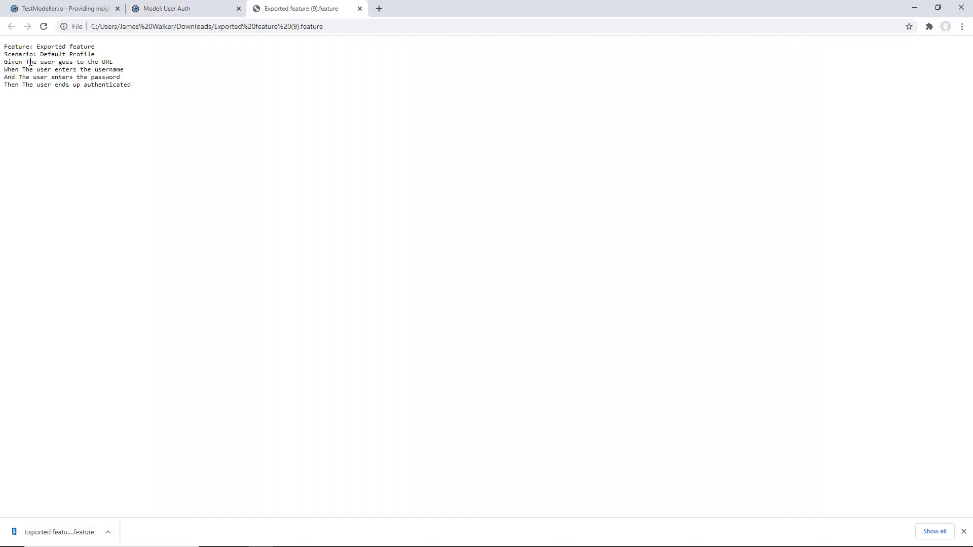
scroll(32, 61, "up", 5)
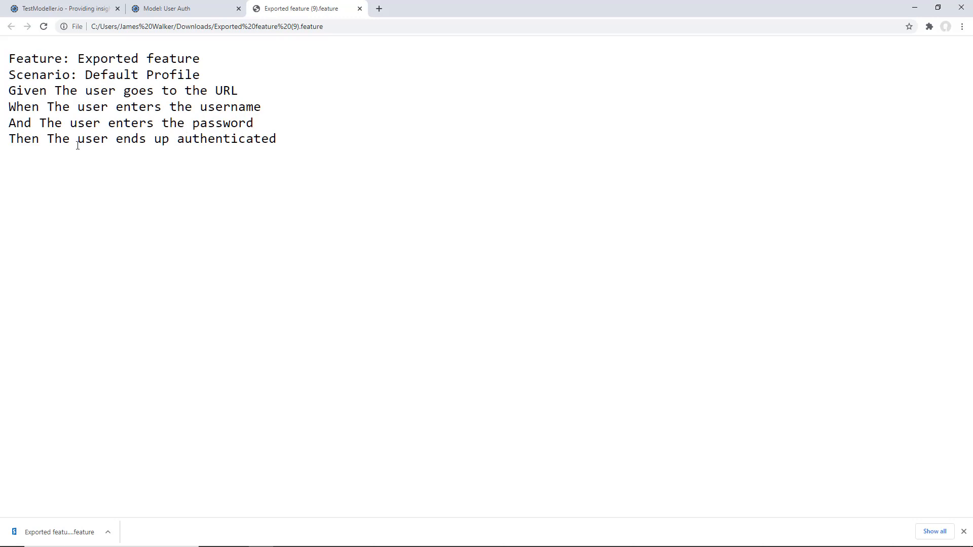
scroll(103, 143, "down", 5)
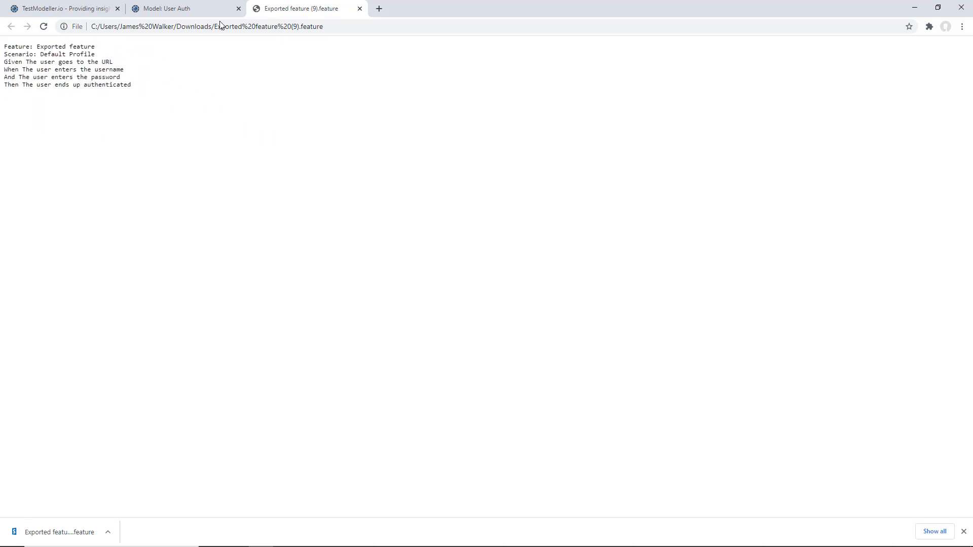
left_click(360, 9)
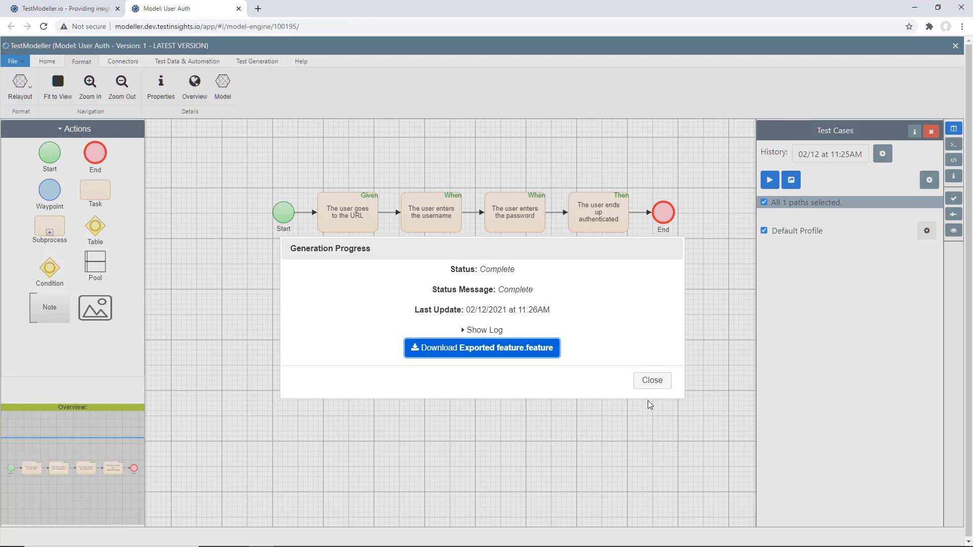
left_click(652, 380)
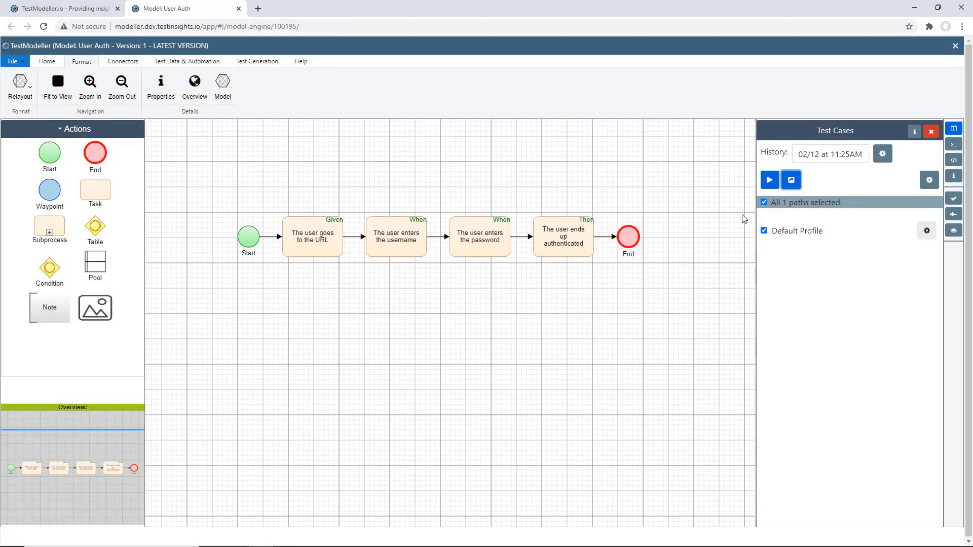
Import the Find users activity from the Users data catalogue onto the connector between Start and the URL task
left_click(930, 132)
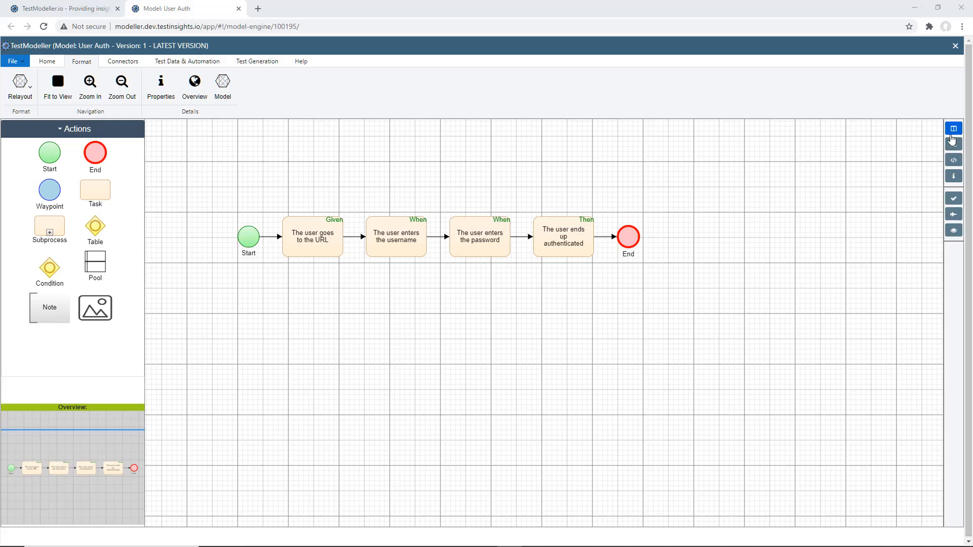
left_click(953, 133)
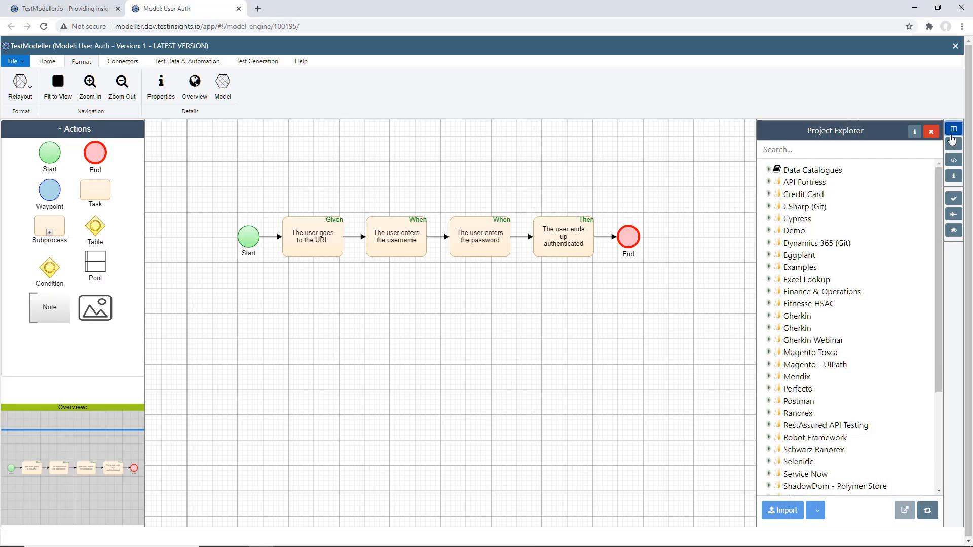
left_click(768, 171)
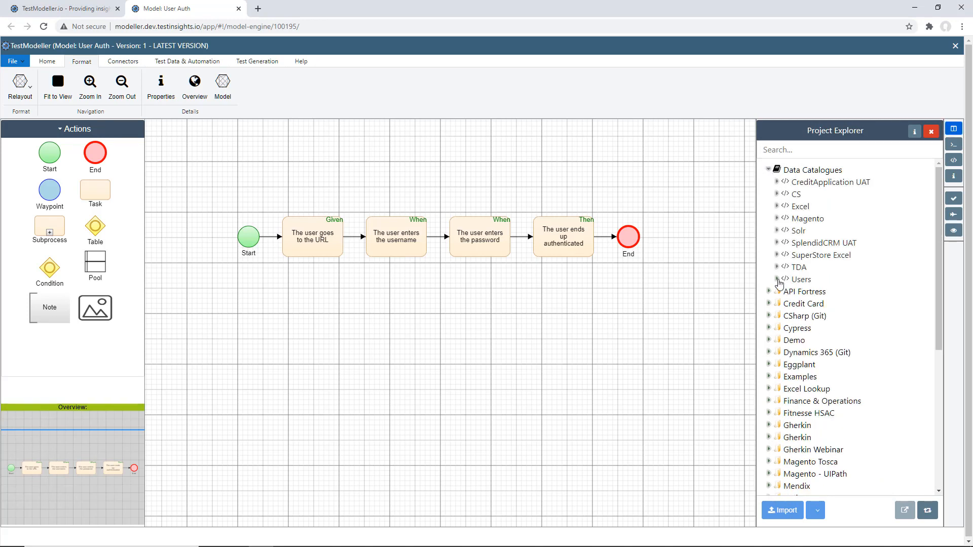
left_click(777, 280)
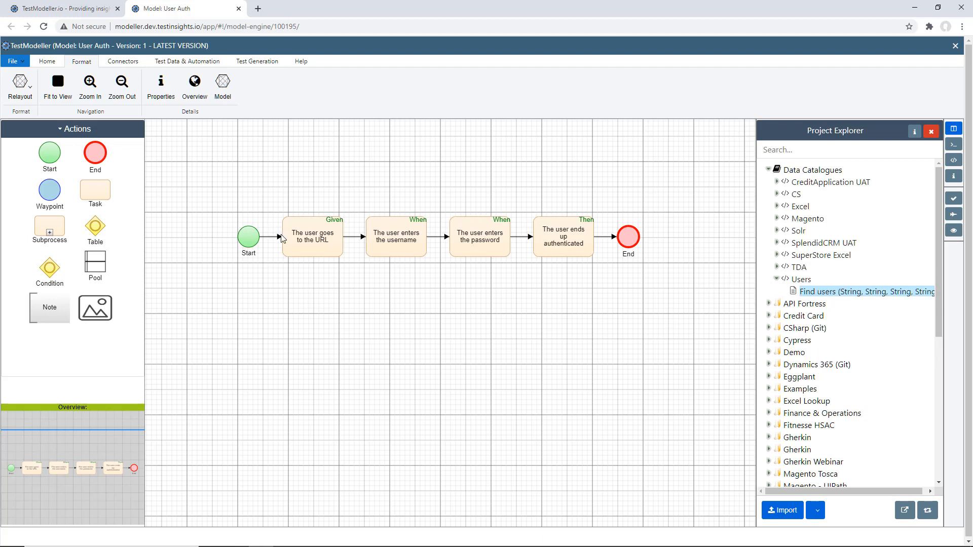
left_click(276, 237)
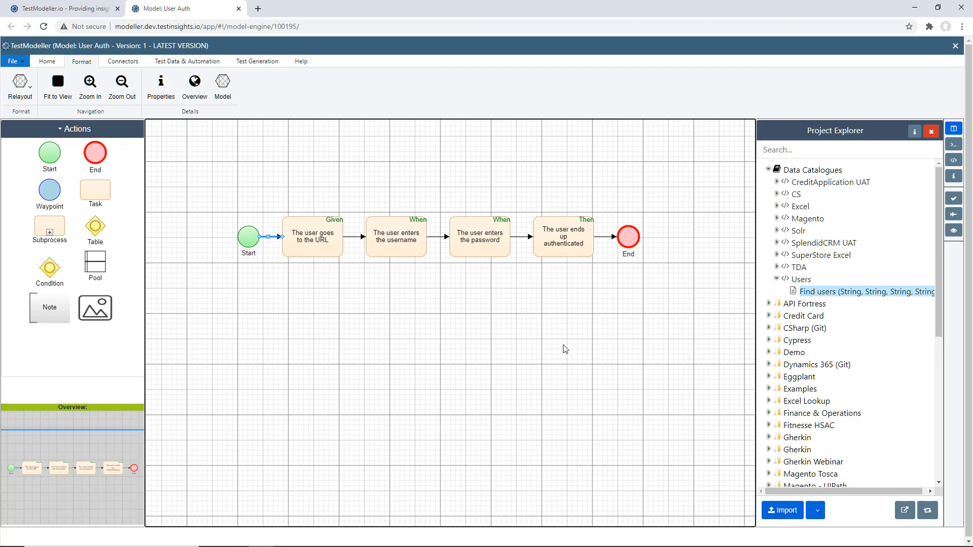
left_click(783, 510)
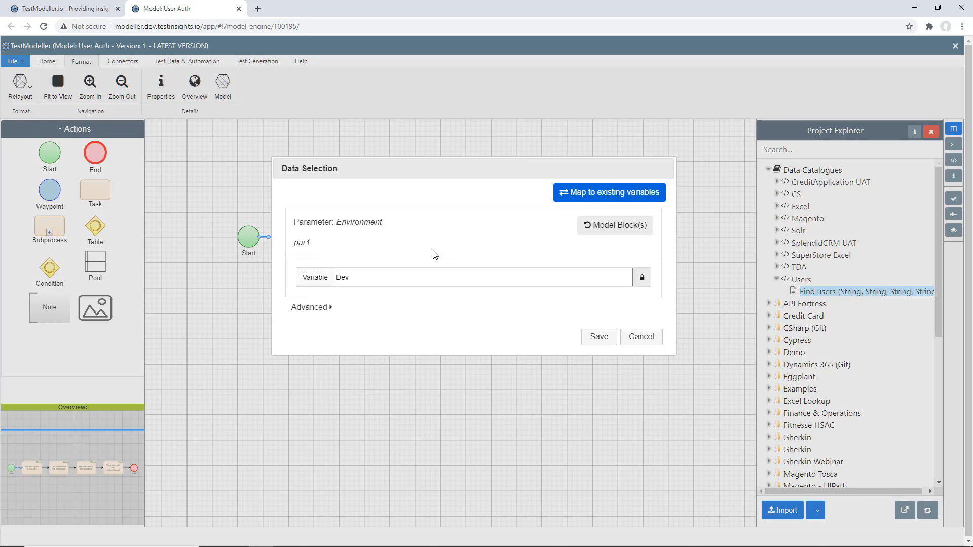
Switch the Environment parameter to model blocks using a custom rule with three rule rows
left_click(609, 227)
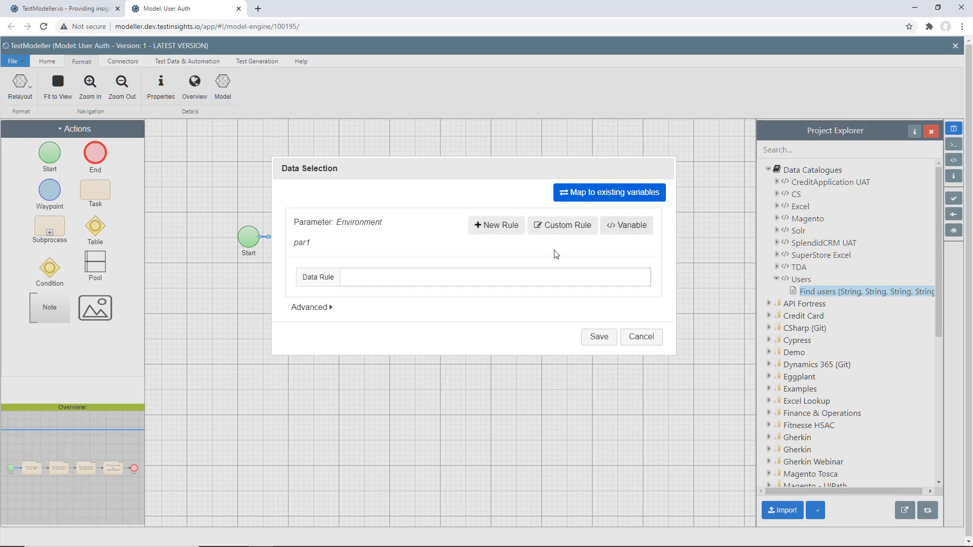
left_click(552, 233)
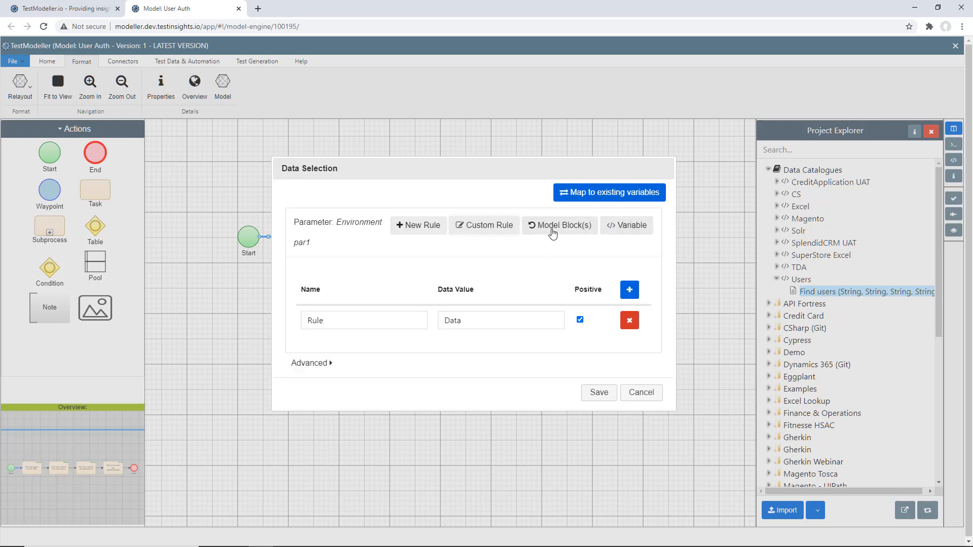
left_click(629, 289)
left_click(629, 289)
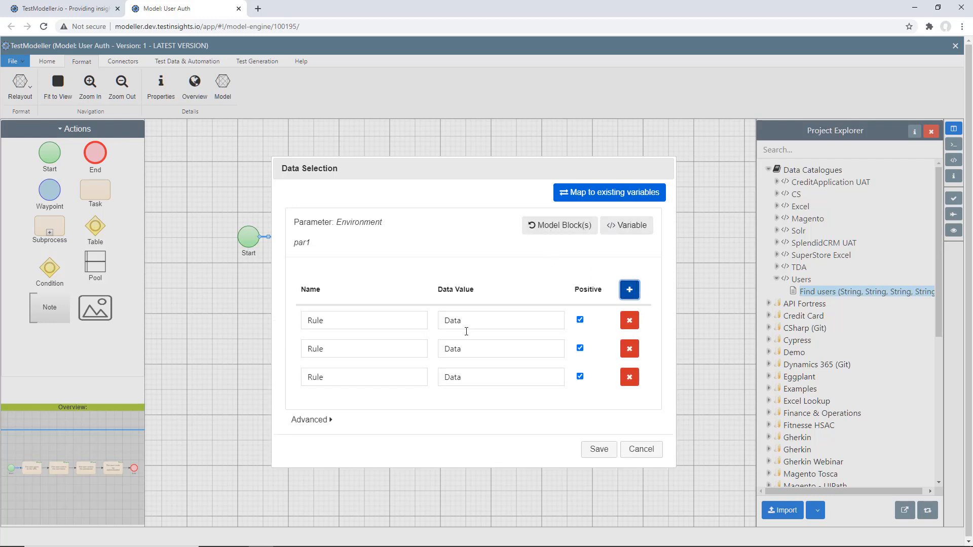
Define the three Environment rules as dev, prod and uat with matching data values, and save the data selection
double_click(392, 324)
type("Dev")
double_click(392, 324)
key("ctrl+c")
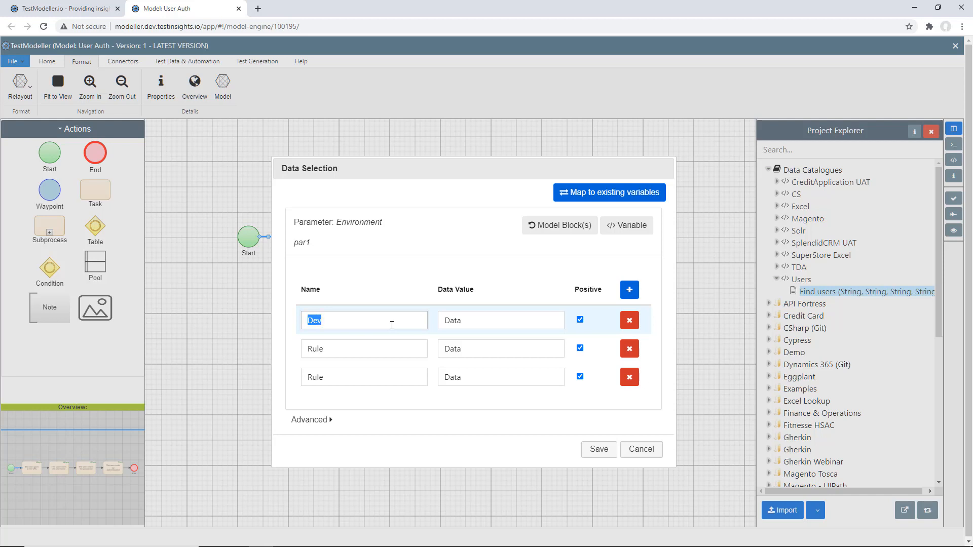
key("Tab")
key("ctrl+v")
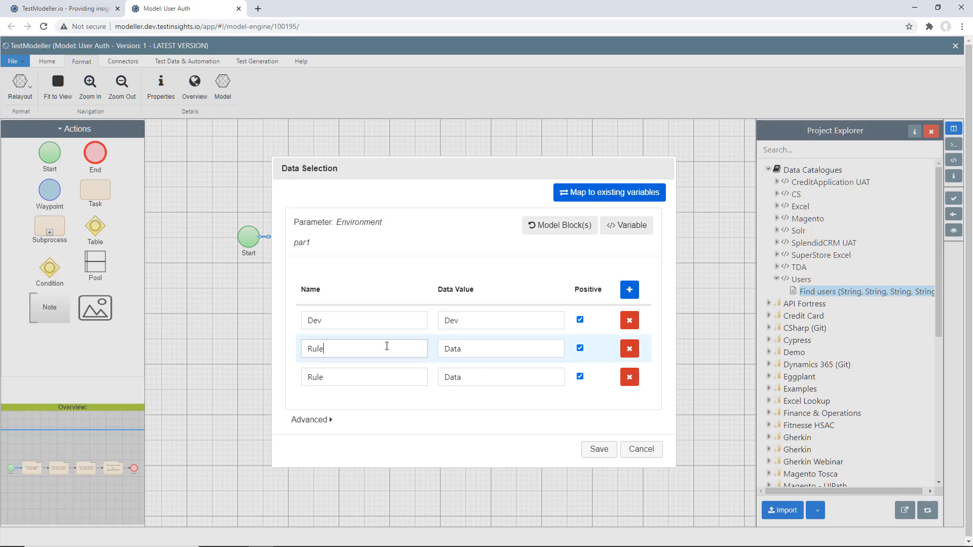
double_click(387, 348)
type("prod")
key("Tab")
type("pro")
double_click(383, 377)
type("uat")
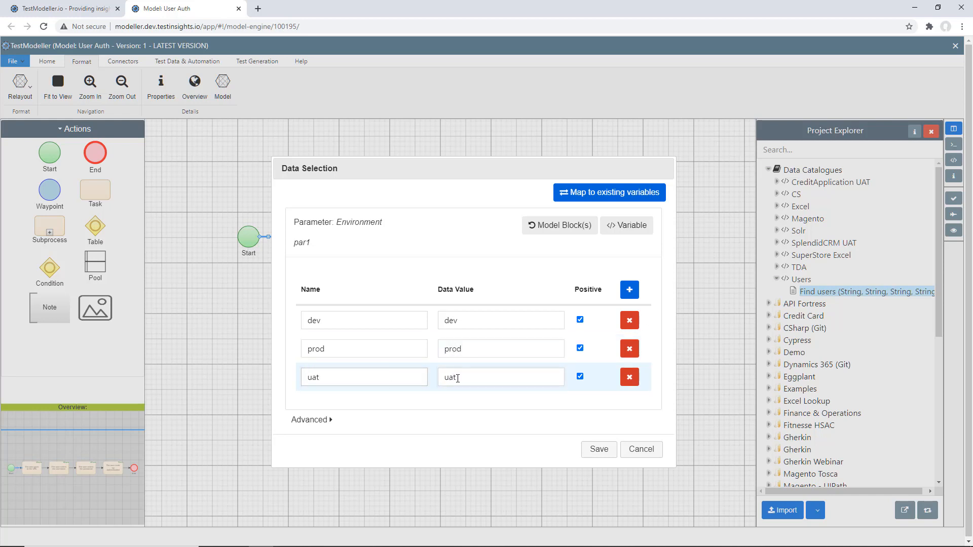
left_click(457, 378)
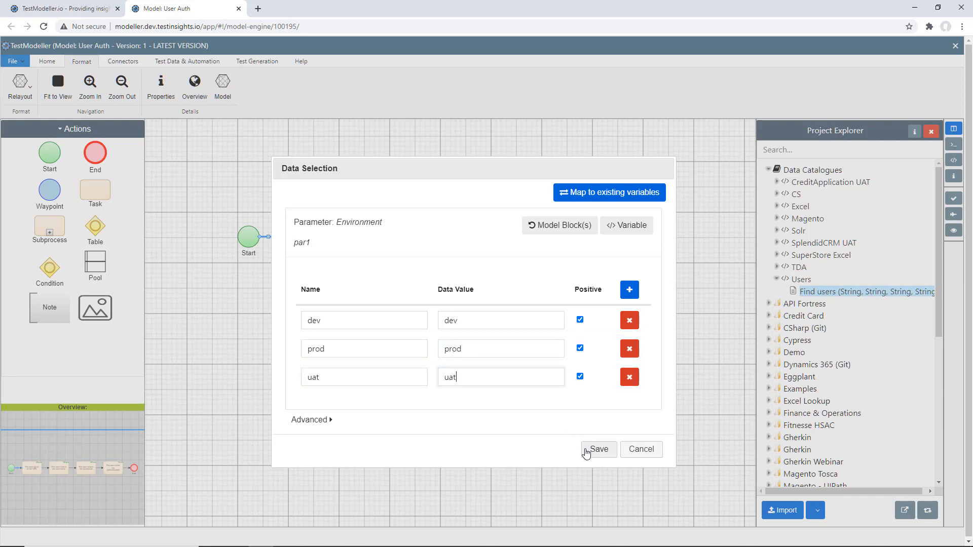
left_click(598, 450)
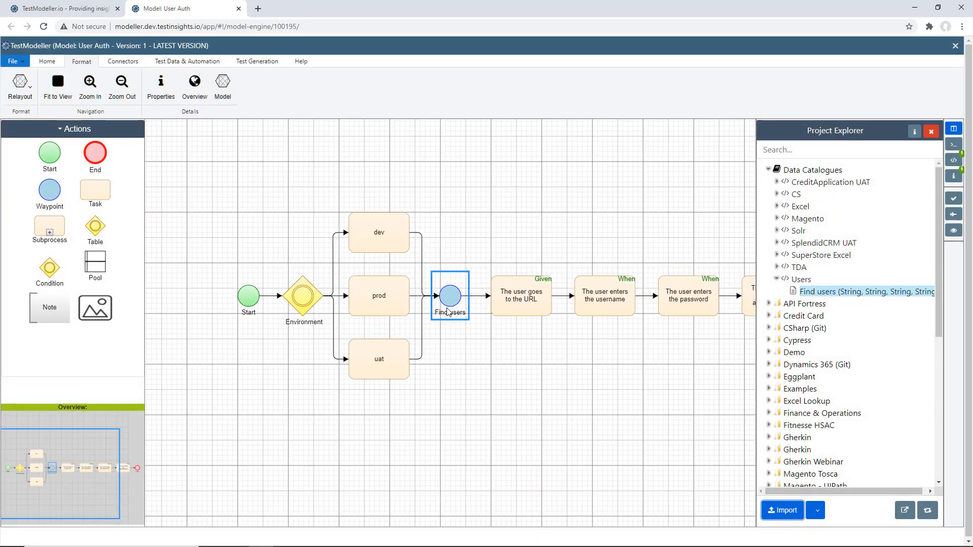
Append the Gherkin variable '<QA_URL>' in single quotes to the text of the "The user goes to the URL" task
scroll(451, 316, "down", 1)
scroll(452, 316, "right", 2)
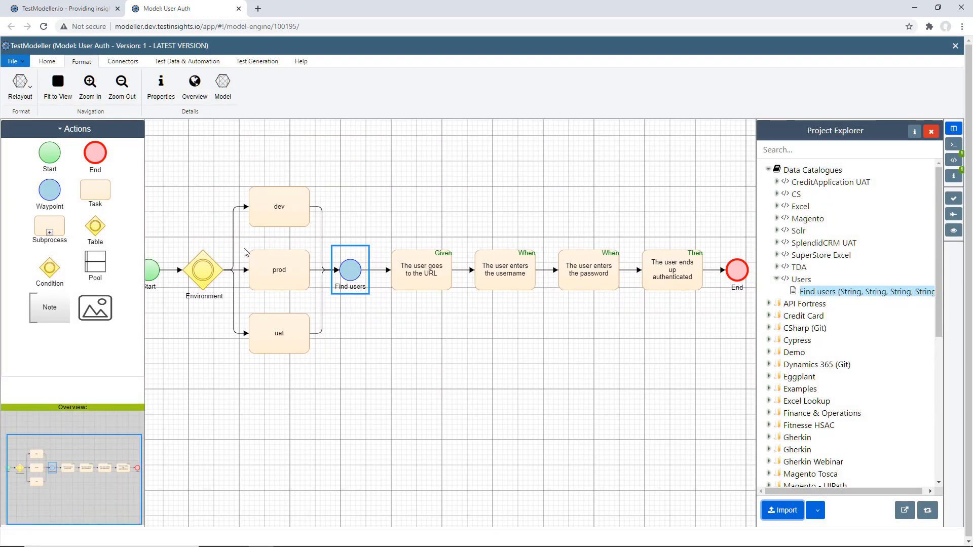
left_click(406, 273)
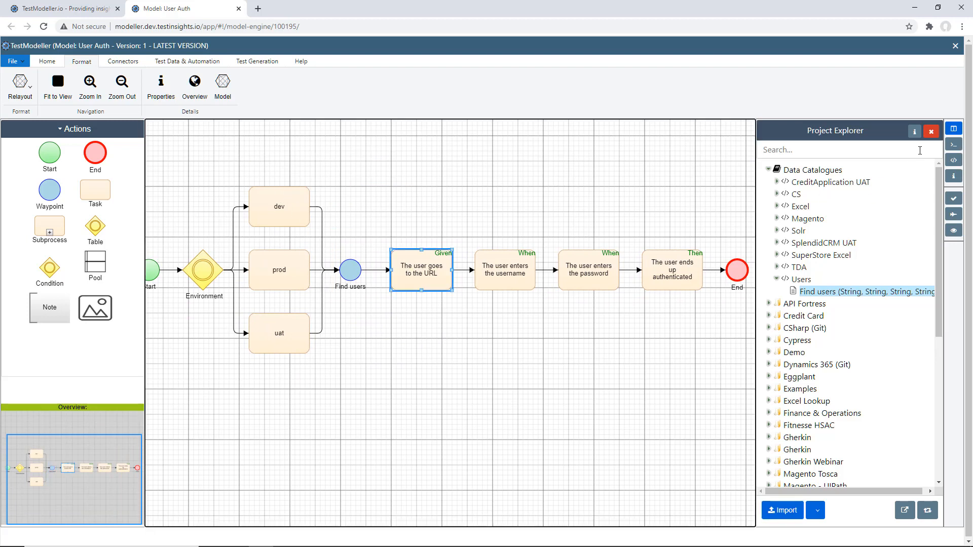
left_click(953, 176)
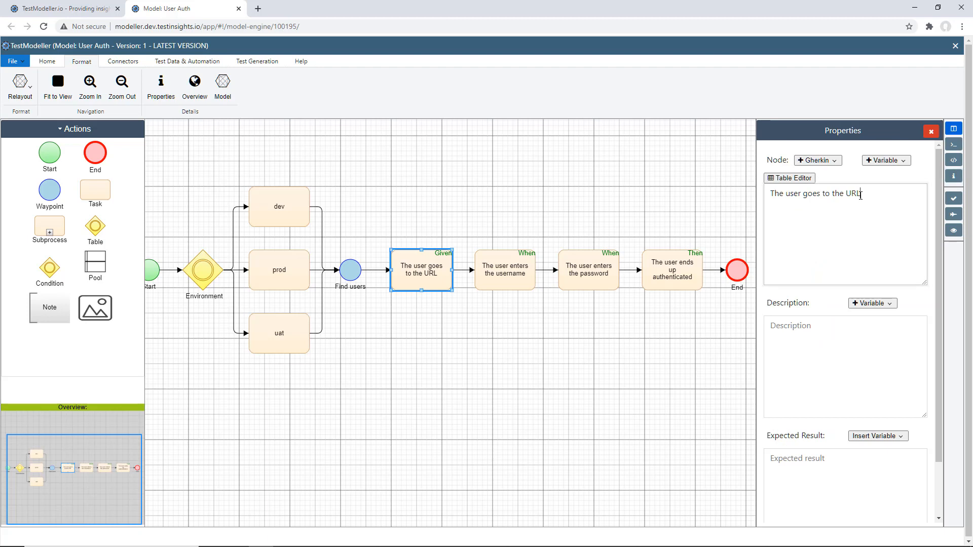
left_click(861, 195)
type("\"")
left_click(815, 161)
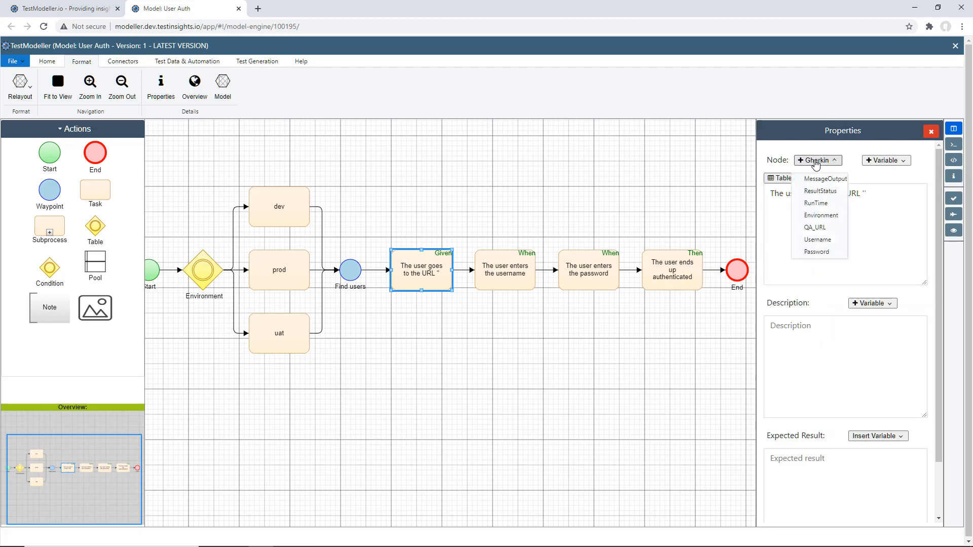
left_click(822, 228)
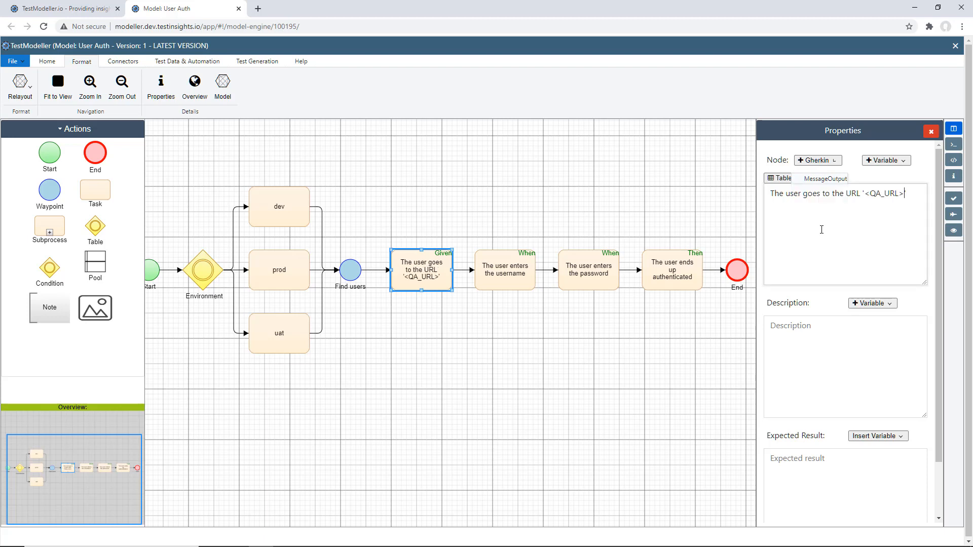
Append the Gherkin variable '<Username>' in single quotes to the text of the "The user enters the username" task
left_click(519, 268)
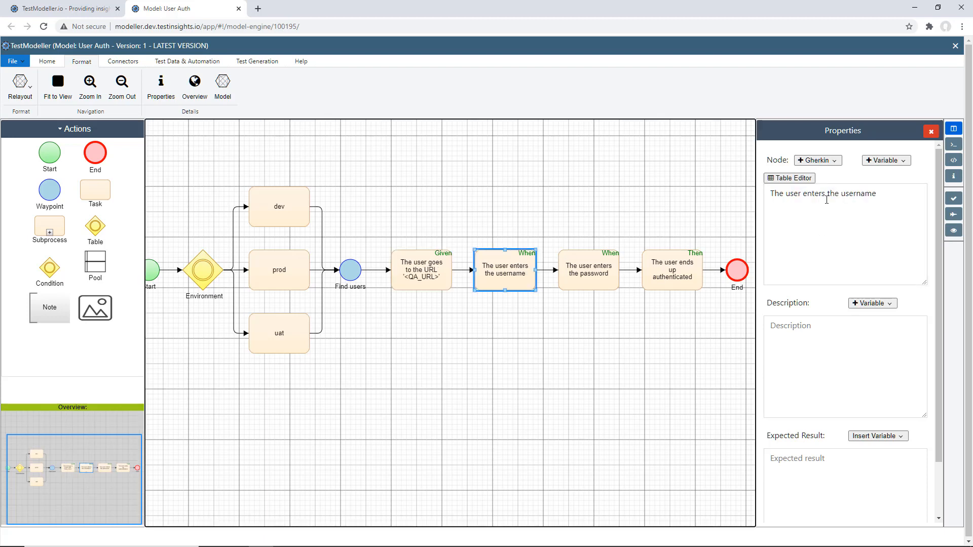
left_click(906, 208)
type("\"")
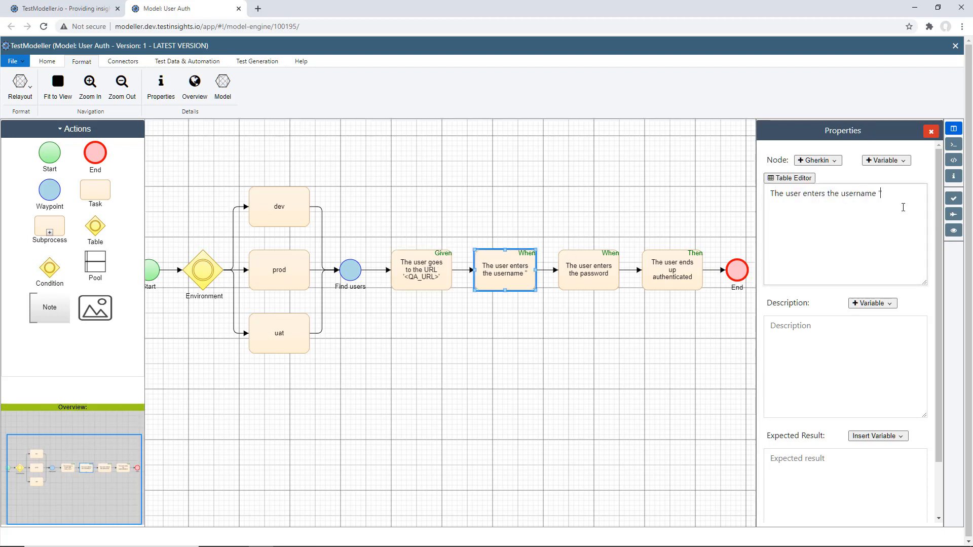
left_click(817, 160)
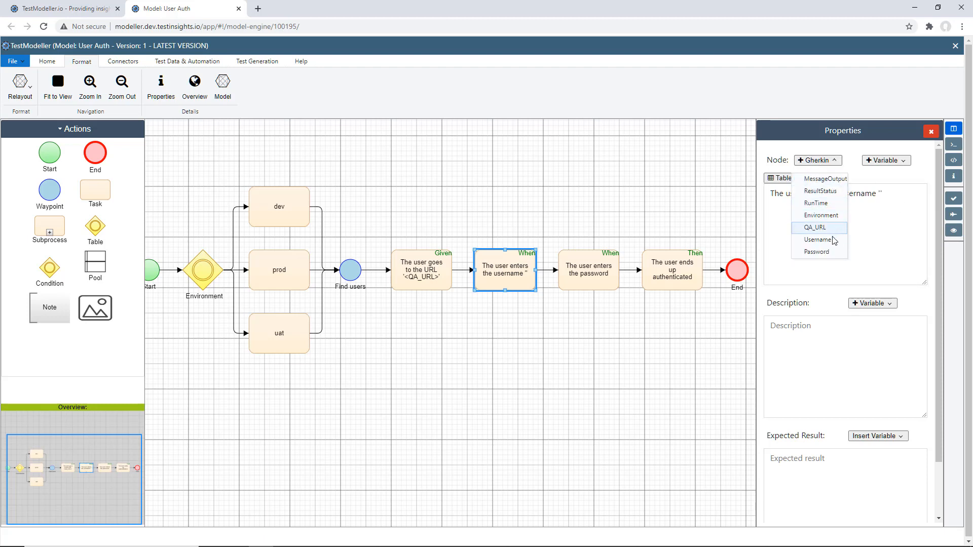
left_click(833, 239)
Append the Gherkin variable '<Password>' in single quotes to the text of the "The user enters the password" task
left_click(608, 266)
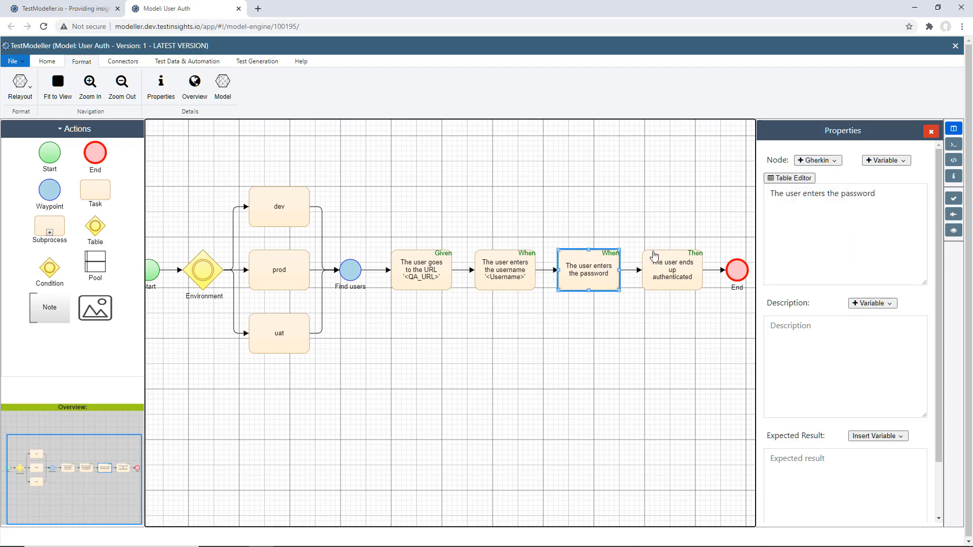
left_click(906, 215)
type("\"")
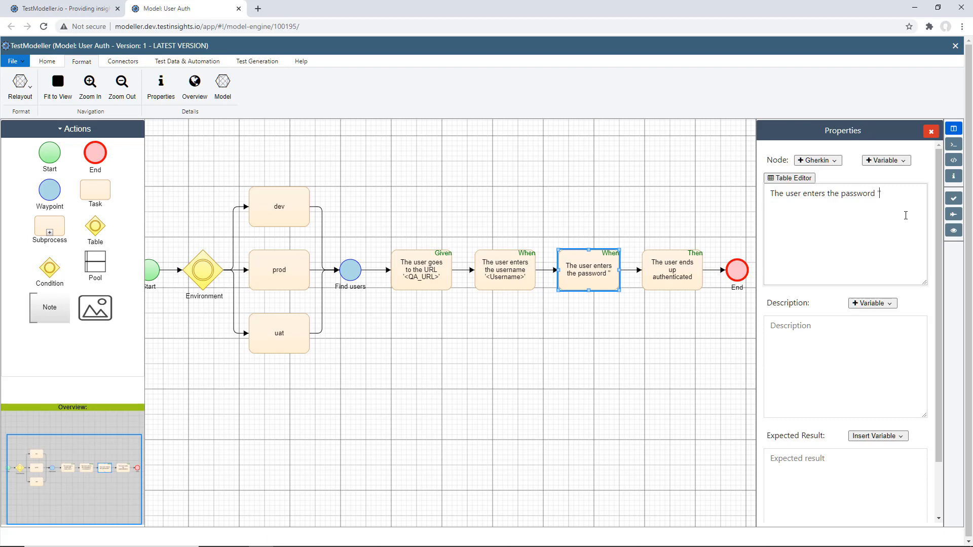
left_click(815, 160)
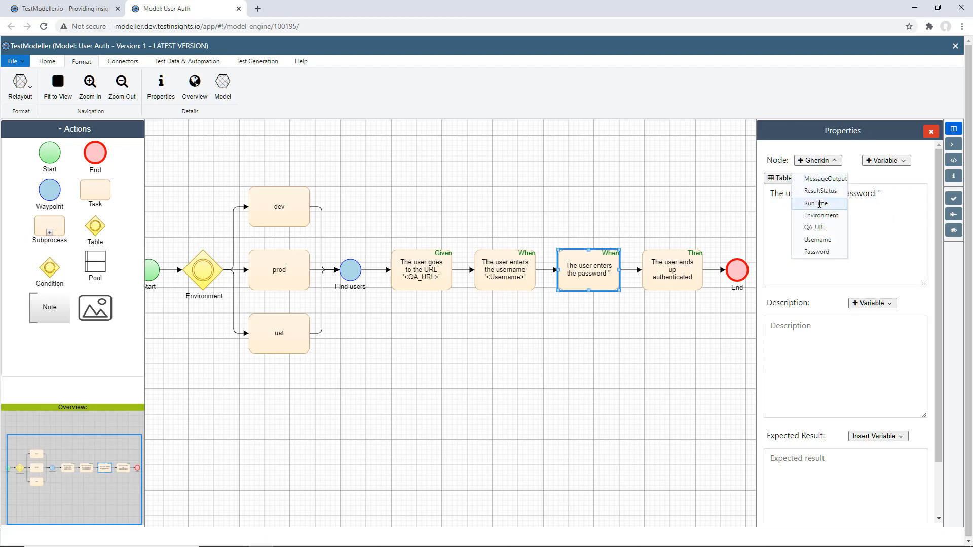
left_click(824, 251)
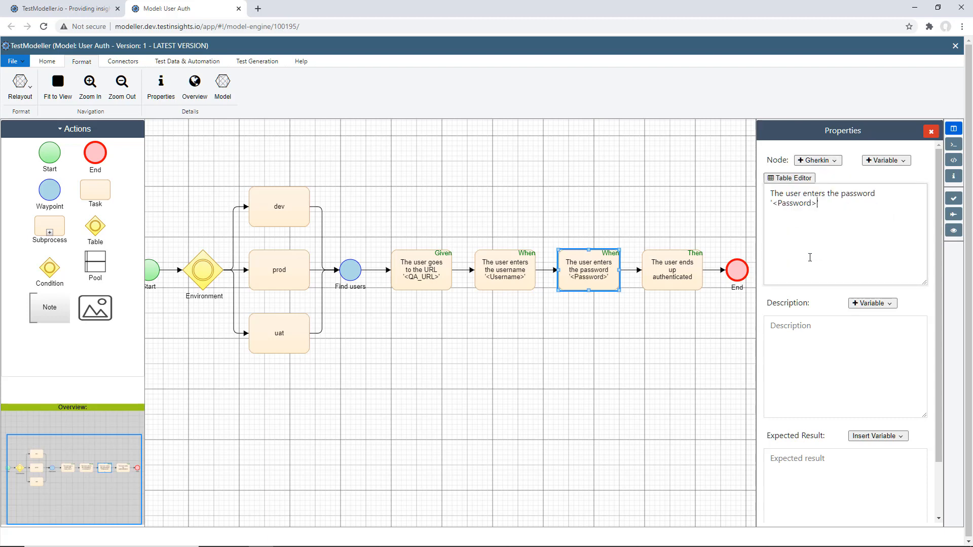
Examine the Find users waypoint's parameter mappings and the variables used in the URL, username and password tasks
left_click(690, 268)
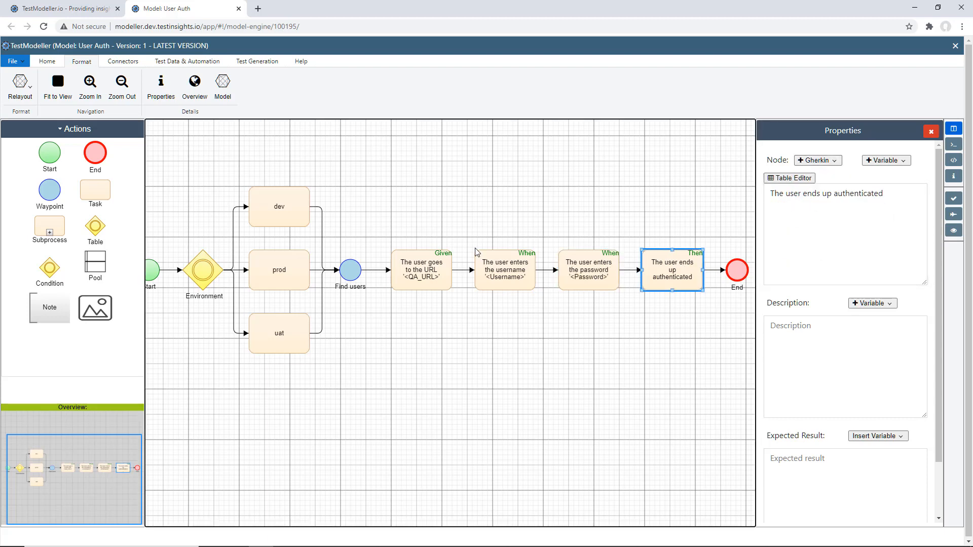
left_click(348, 275)
double_click(353, 278)
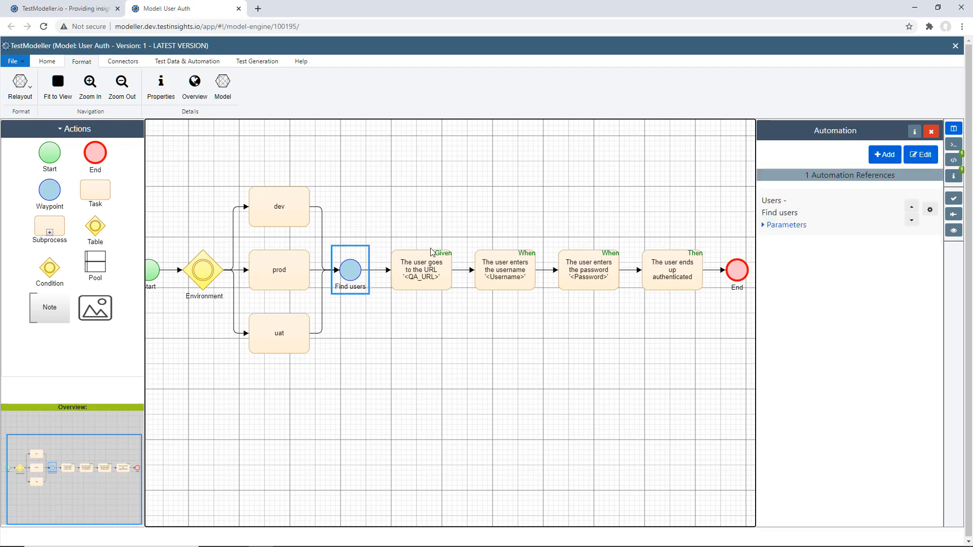
left_click(781, 227)
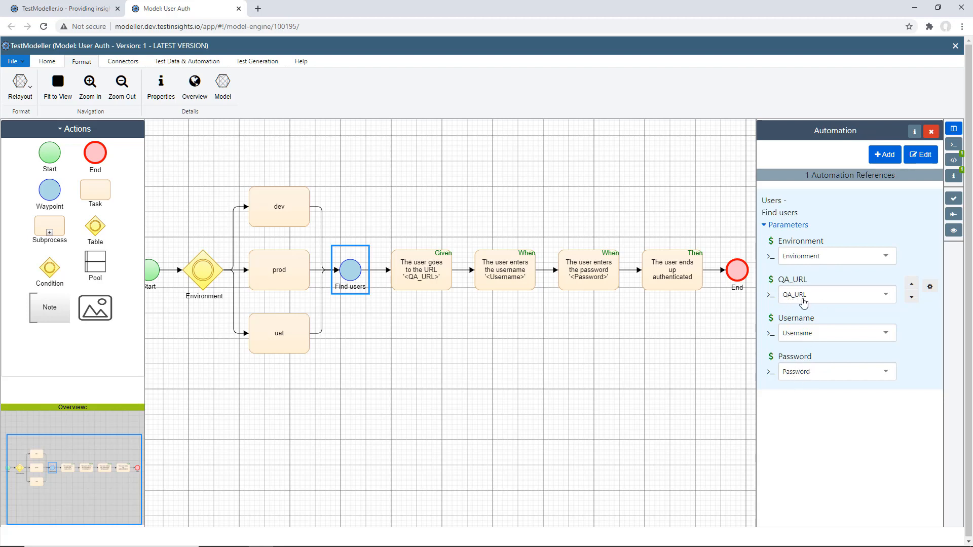
left_click(439, 273)
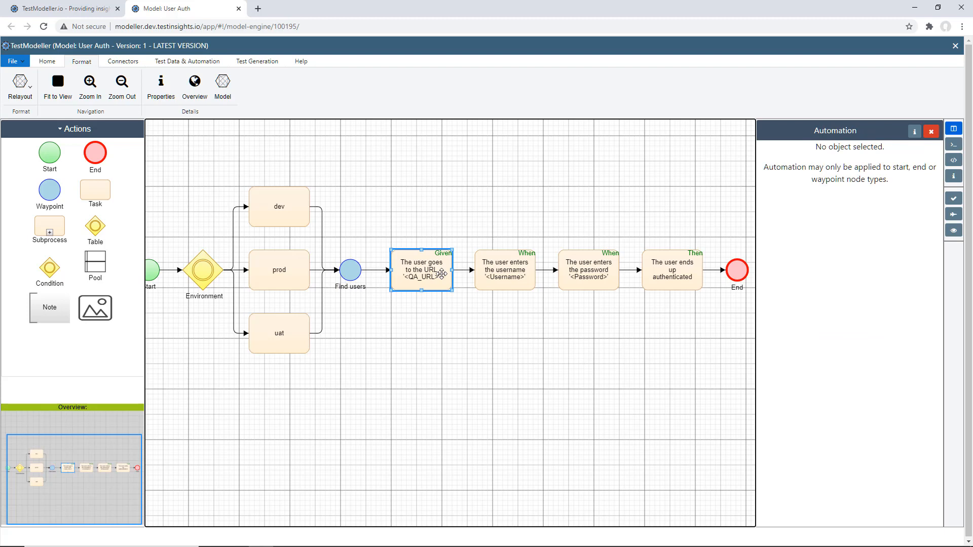
left_click(957, 176)
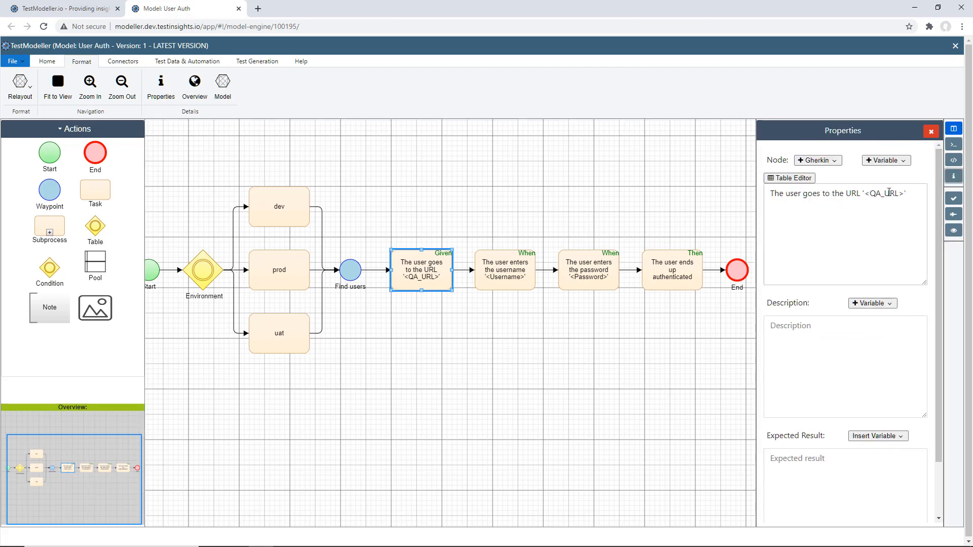
left_click(503, 268)
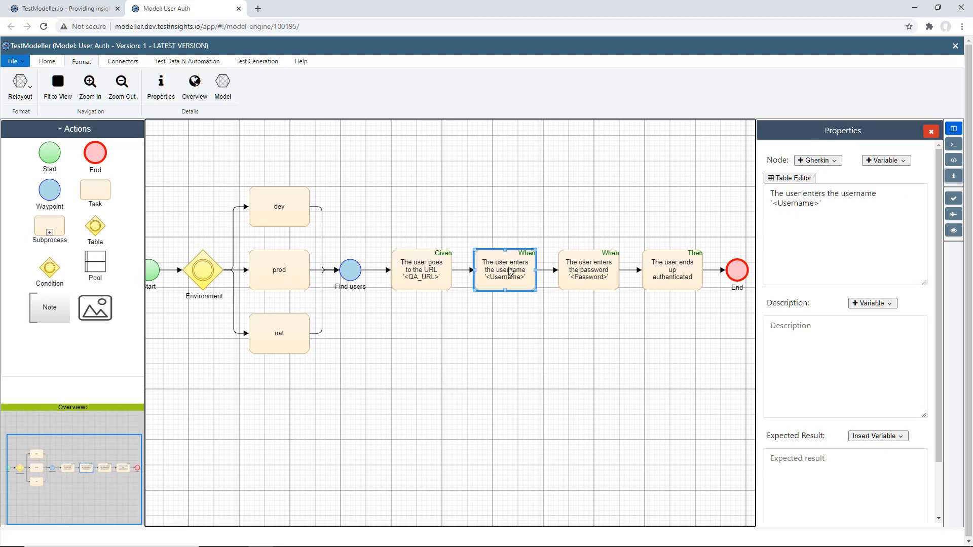
left_click(594, 269)
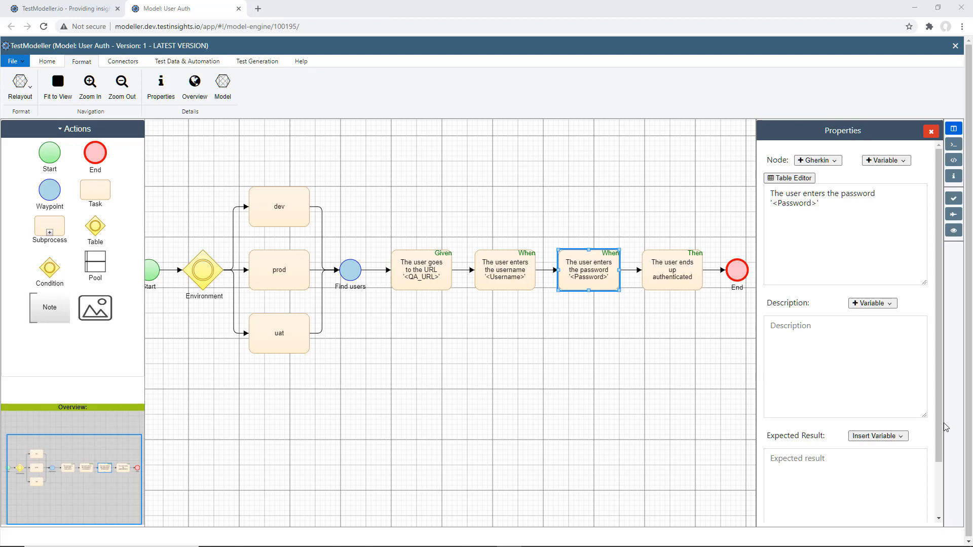
Generate the model's test cases, then view and close the test data table of Findusers2
left_click(953, 214)
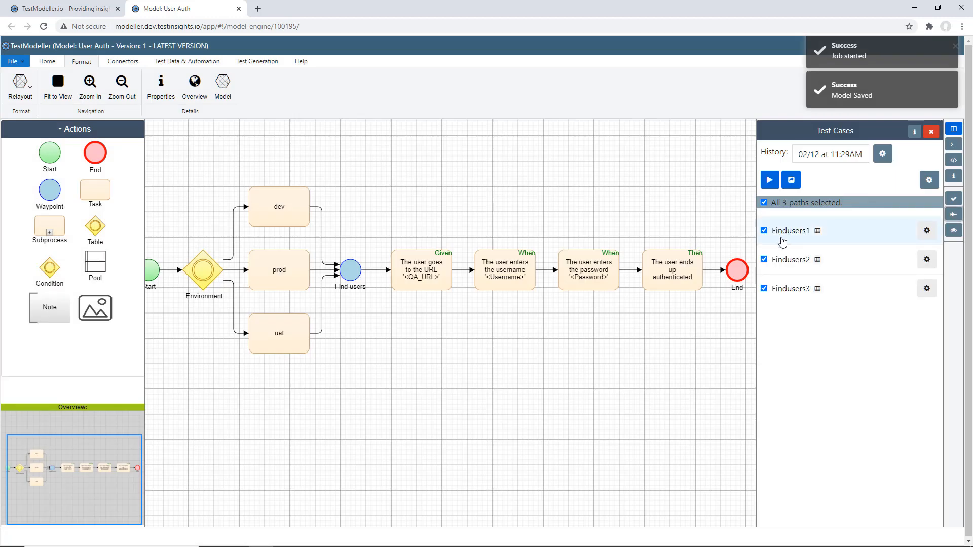
left_click(817, 260)
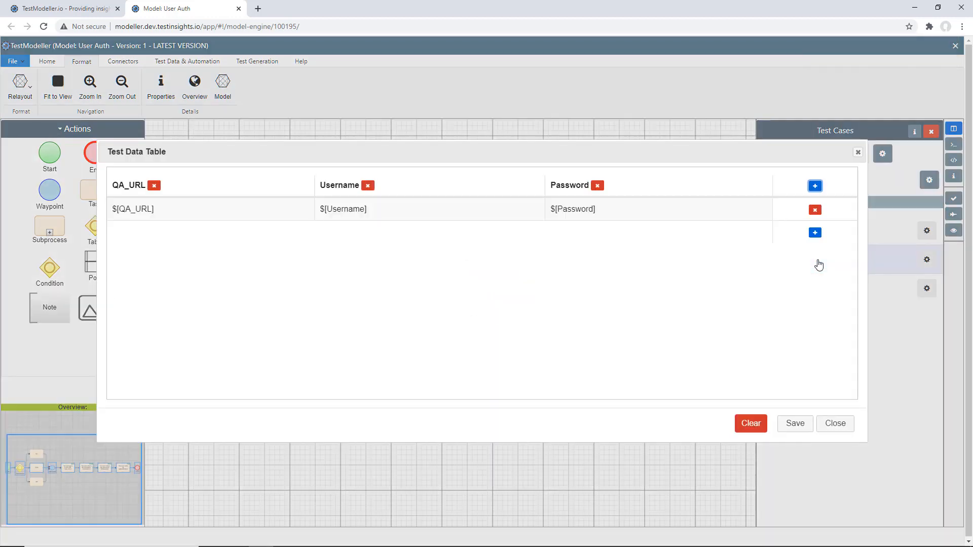
left_click(829, 424)
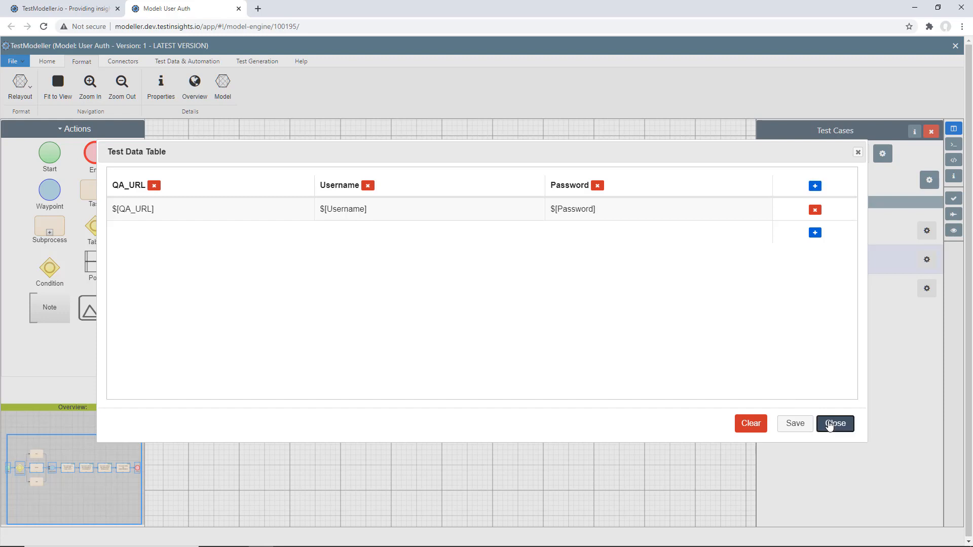
Start exporting the test suite with all three paths, using the Gherkin connector profile
left_click(792, 181)
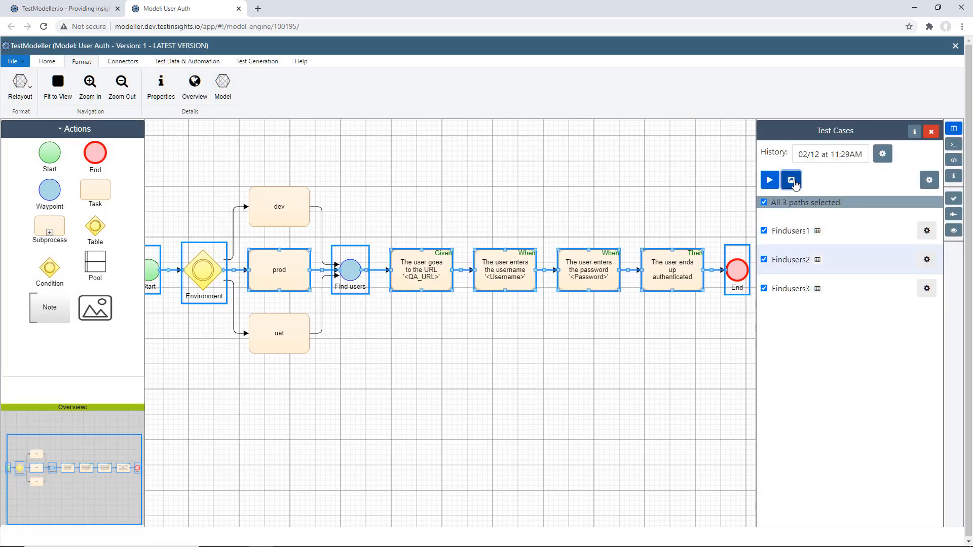
left_click(531, 233)
type("gher")
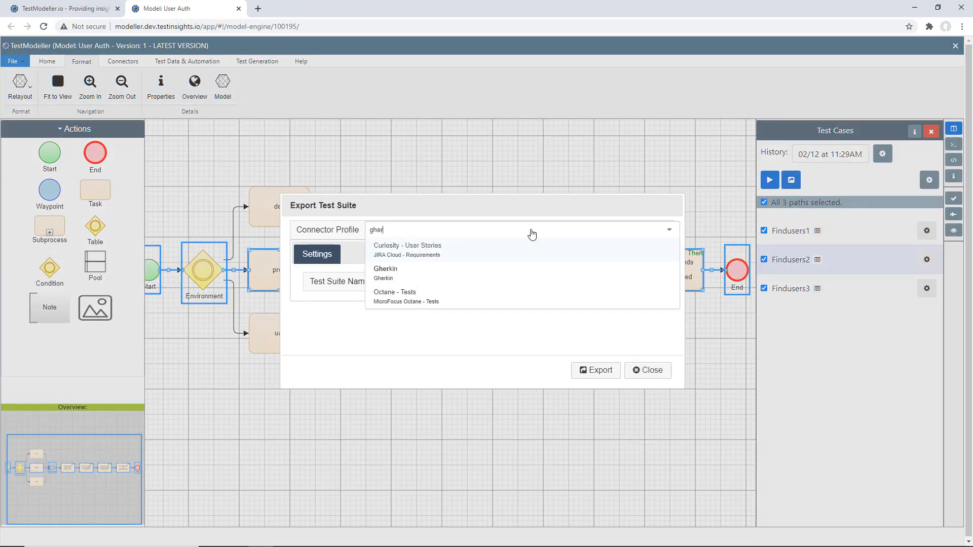
key("Return")
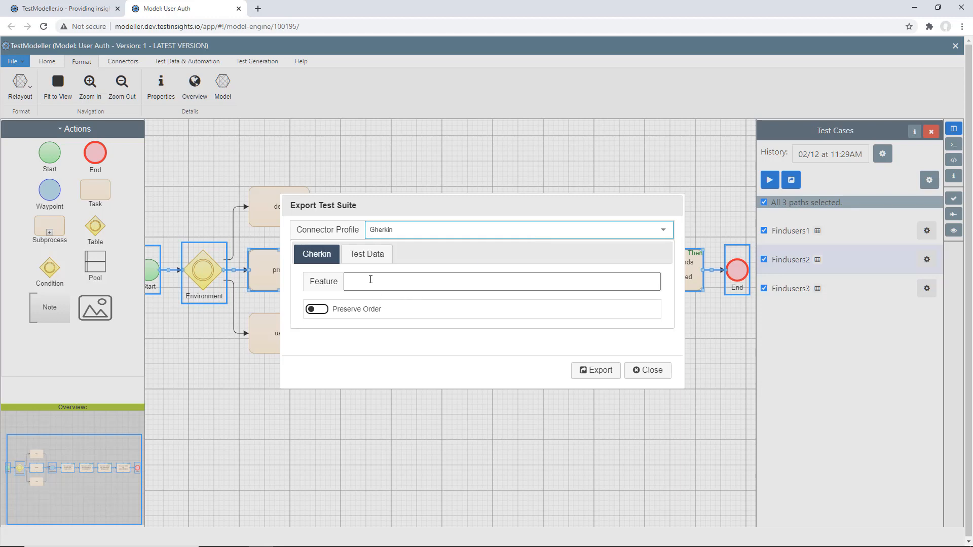
Set the test data allocation server to DESKTOP-3FUJ8B9 and the data pool to Users, and export the test suite
left_click(360, 259)
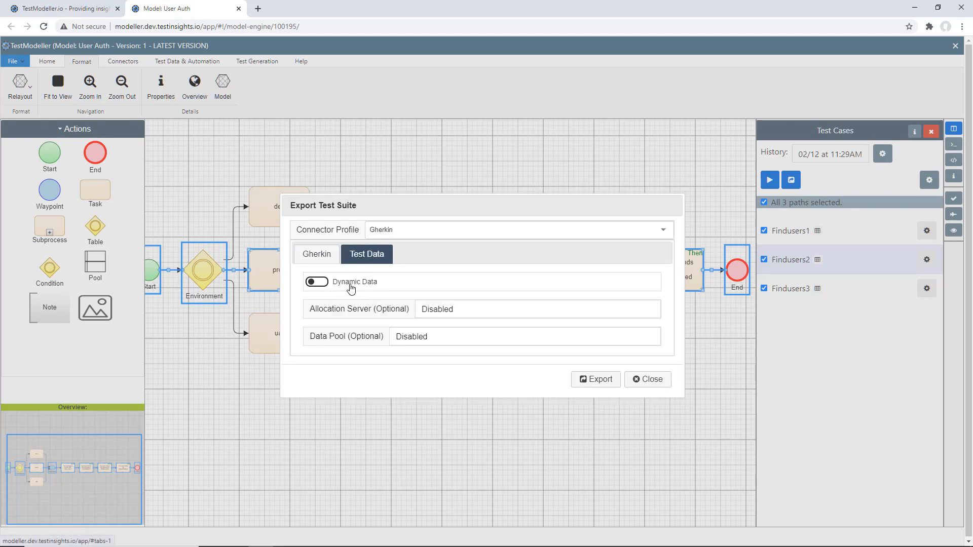
left_click(448, 314)
left_click(448, 334)
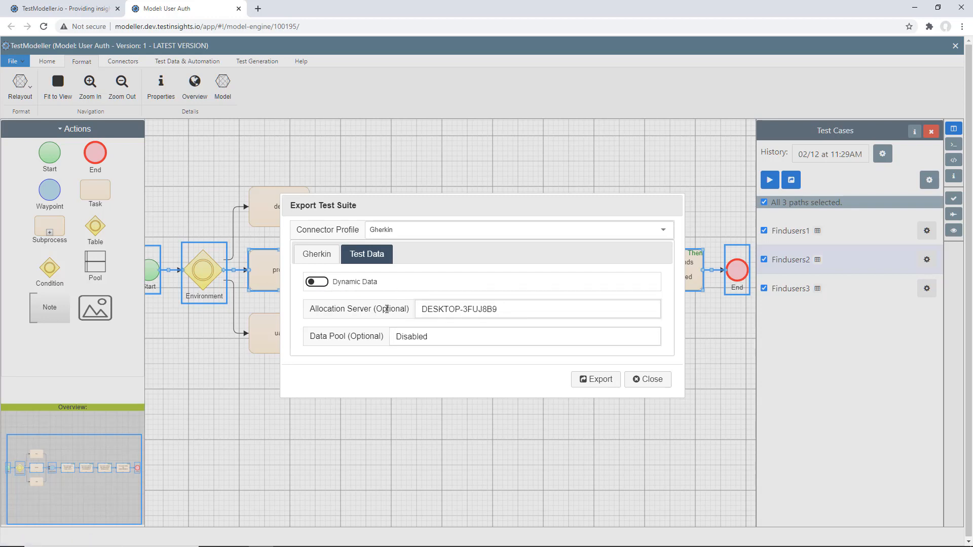
left_click(438, 339)
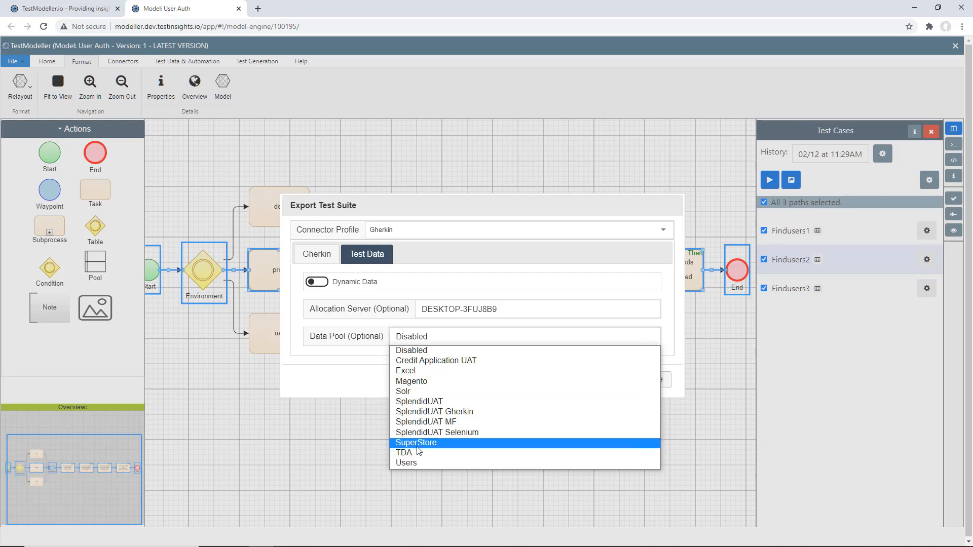
left_click(436, 462)
left_click(594, 385)
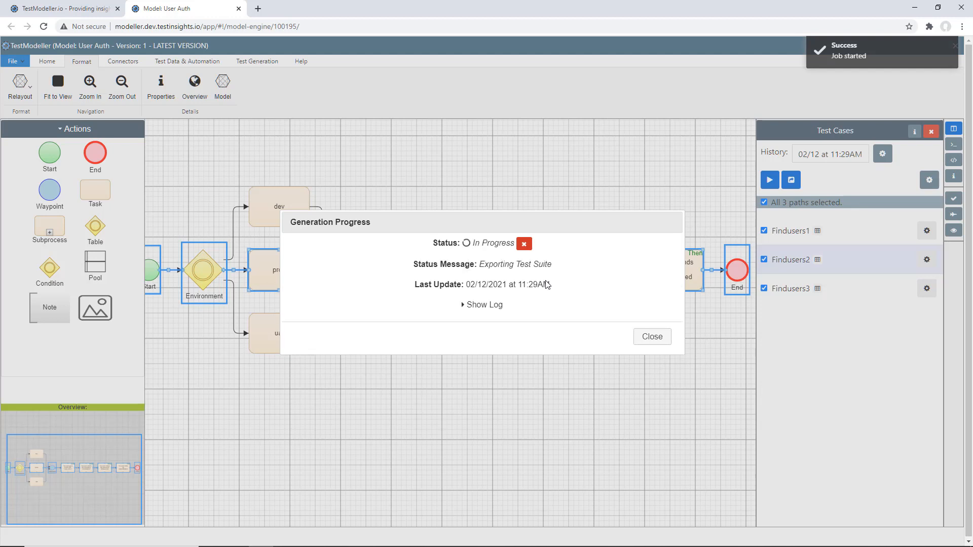
Show the export job's log while it runs and download the exported feature file
left_click(474, 305)
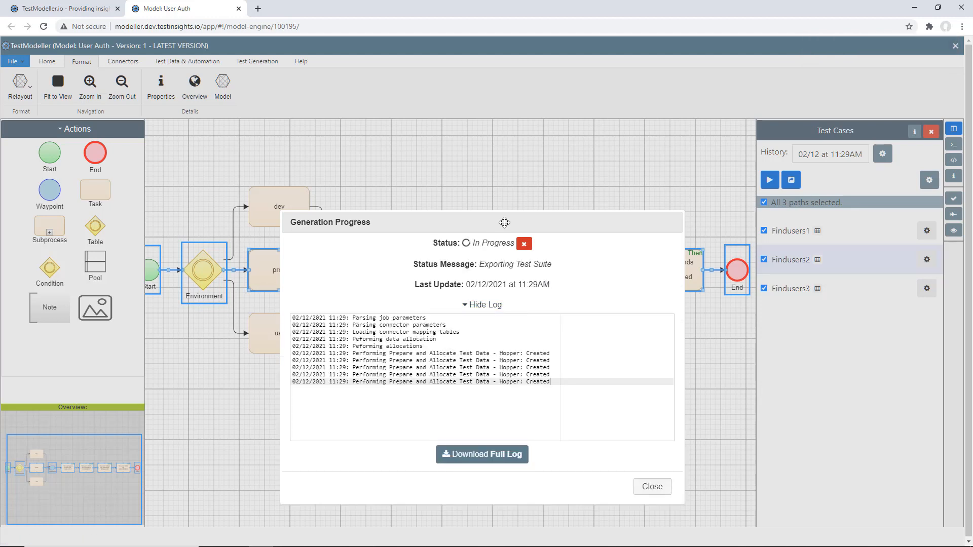
left_click_drag(501, 222, 434, 146)
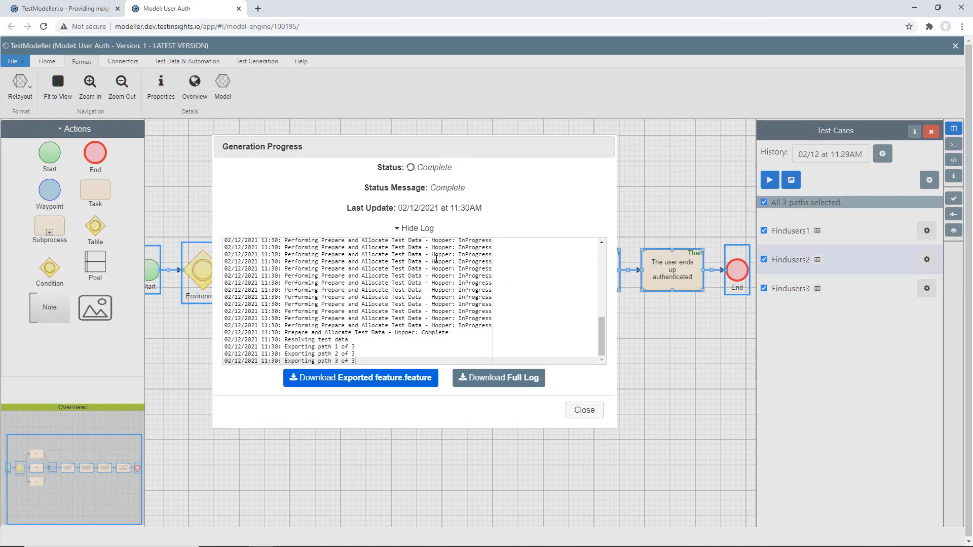
left_click(360, 378)
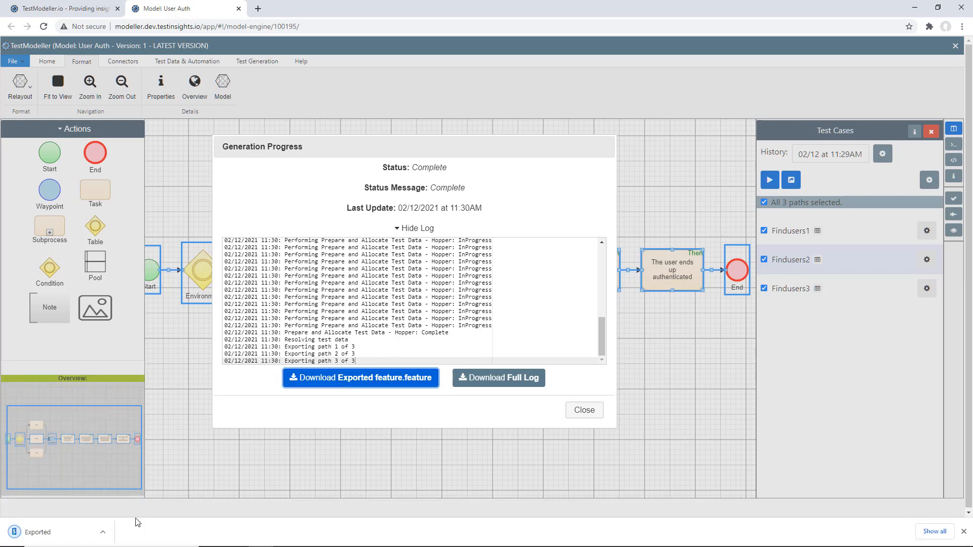
Open the downloaded feature file and examine the URL, username and password examples of the three Findusers scenario outlines
left_click(76, 541)
left_click(262, 6)
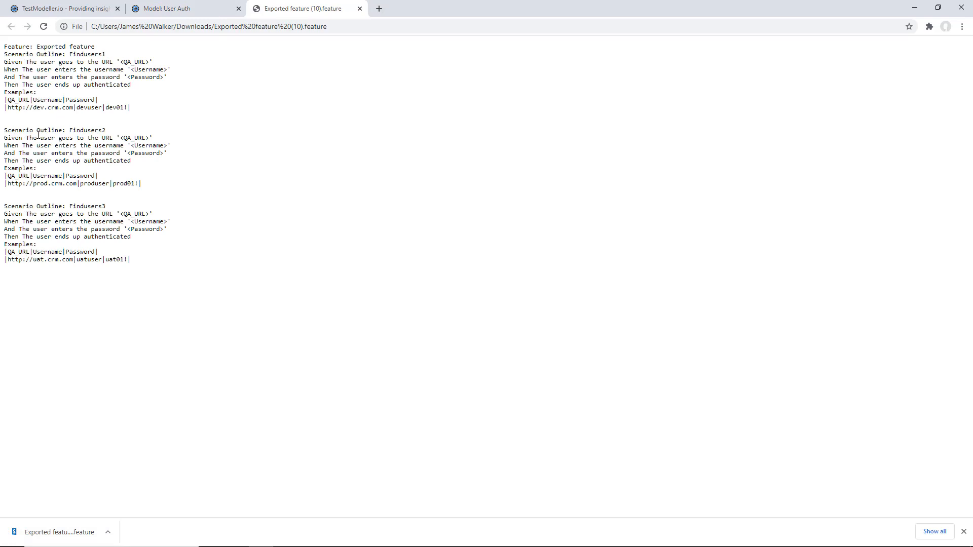
scroll(38, 134, "up", 3)
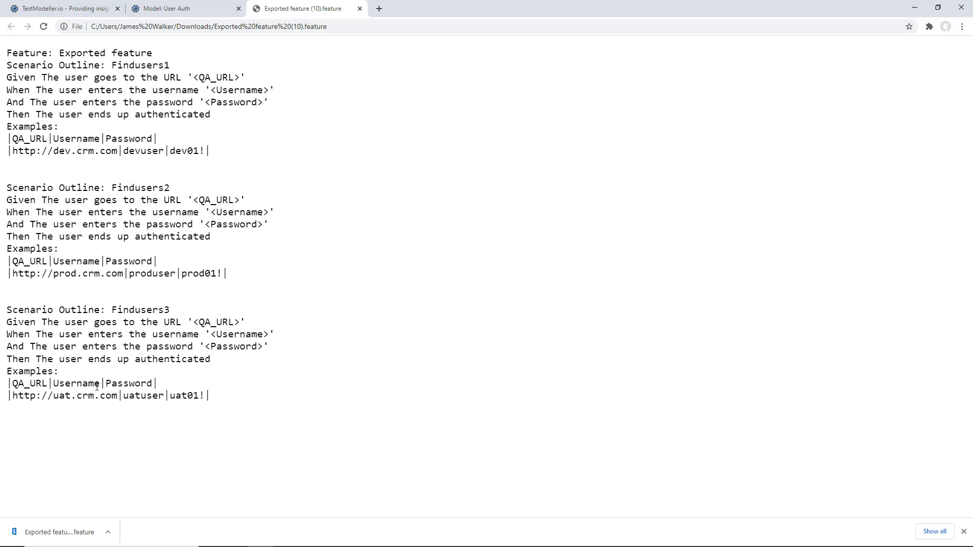
left_click_drag(76, 383, 134, 396)
left_click_drag(75, 270, 141, 272)
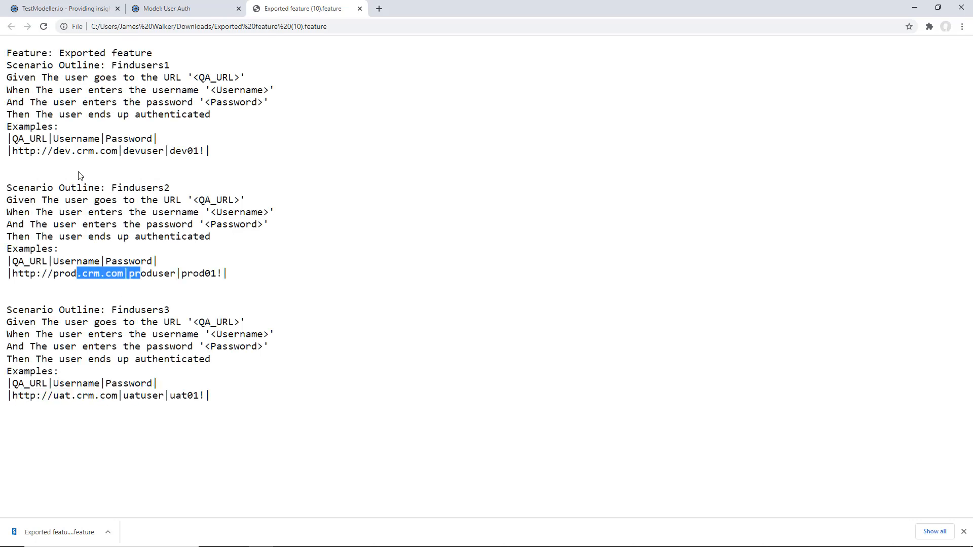
left_click_drag(62, 153, 170, 152)
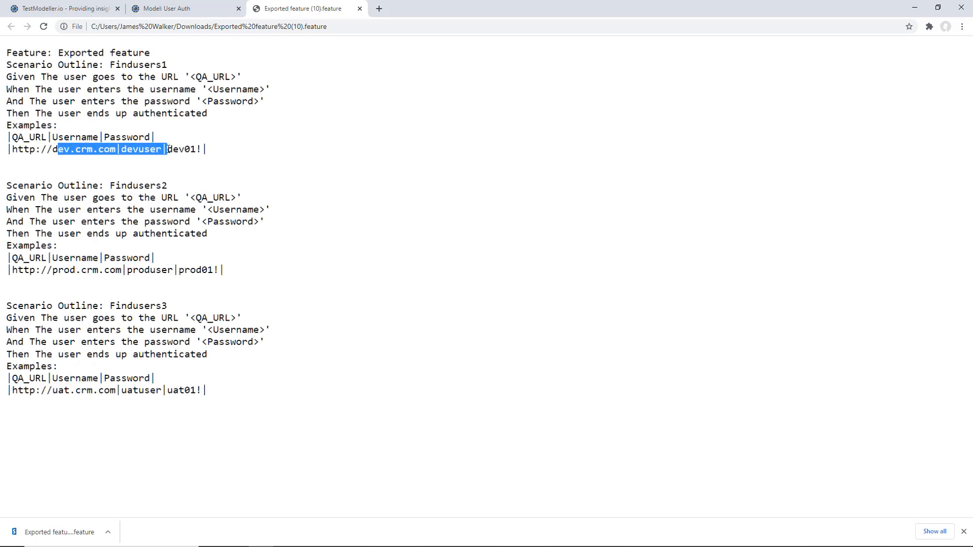
scroll(168, 150, "down", 2)
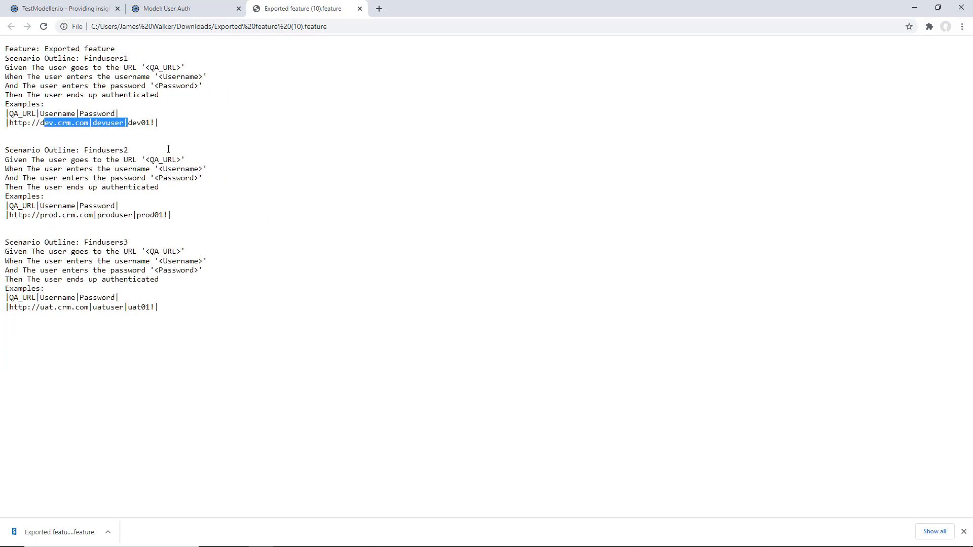
Close the model's export progress dialog and open the allocated tests of the Users allocation pool
left_click(158, 9)
left_click(583, 409)
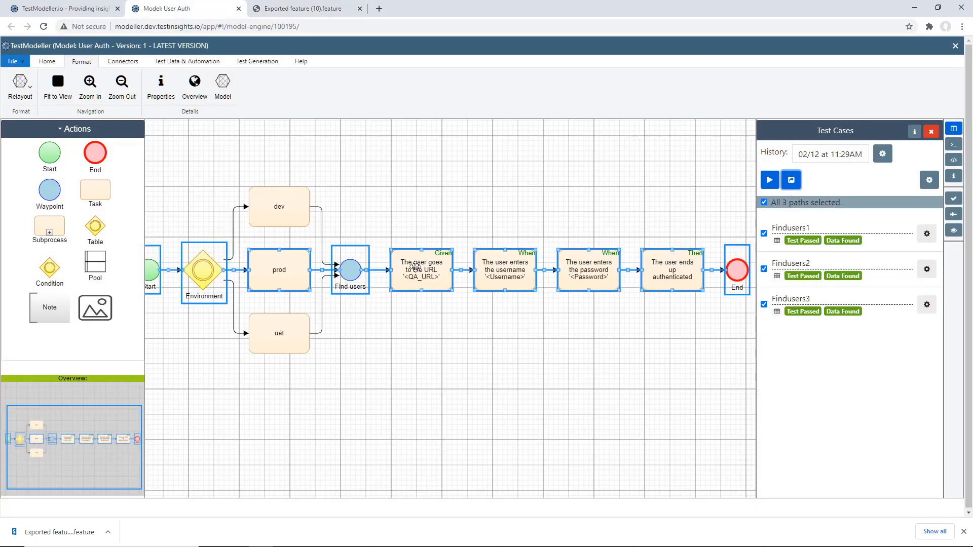
left_click(78, 5)
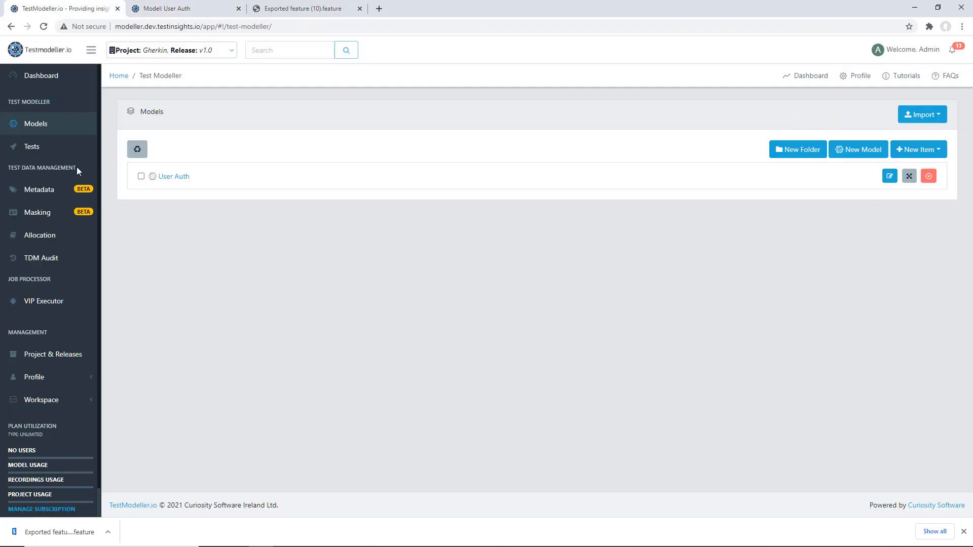
left_click(76, 237)
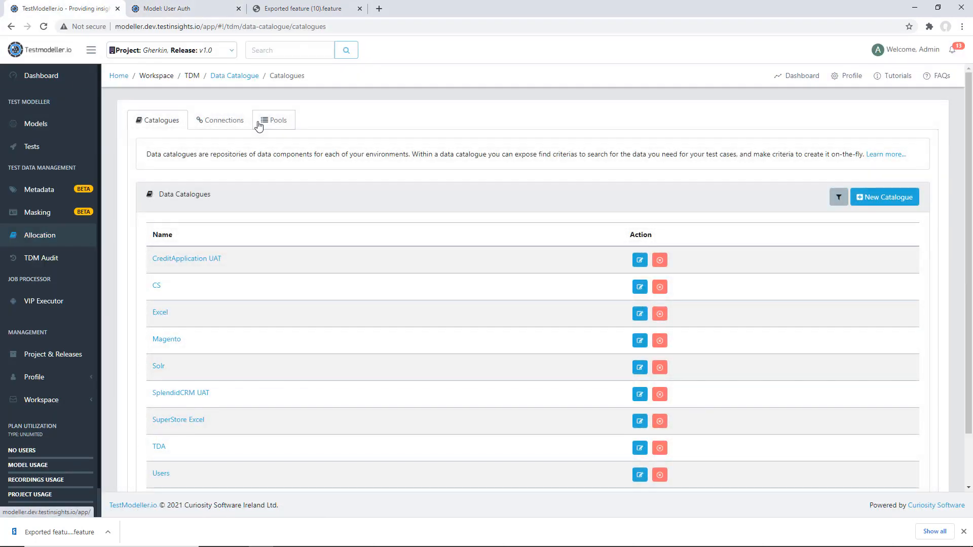
left_click(259, 124)
scroll(182, 335, "down", 2)
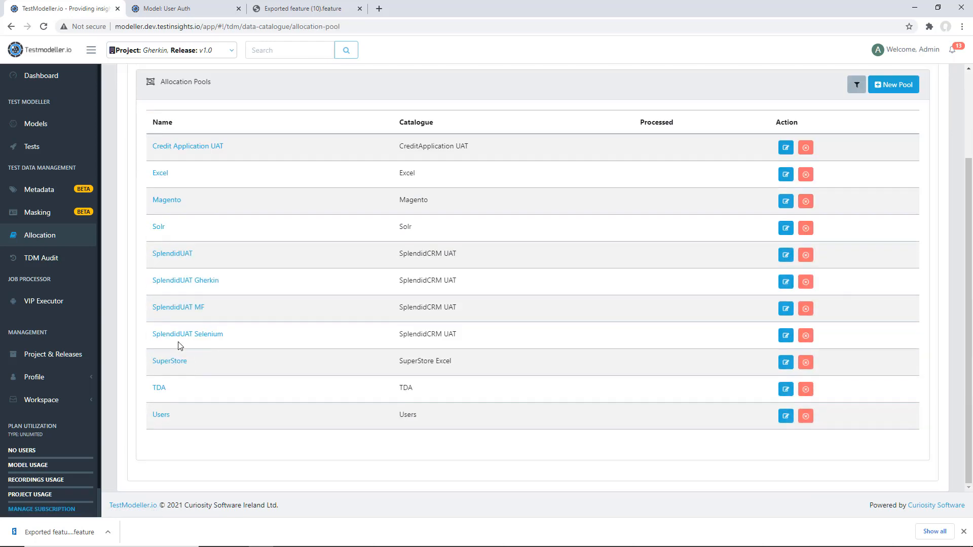
left_click(160, 416)
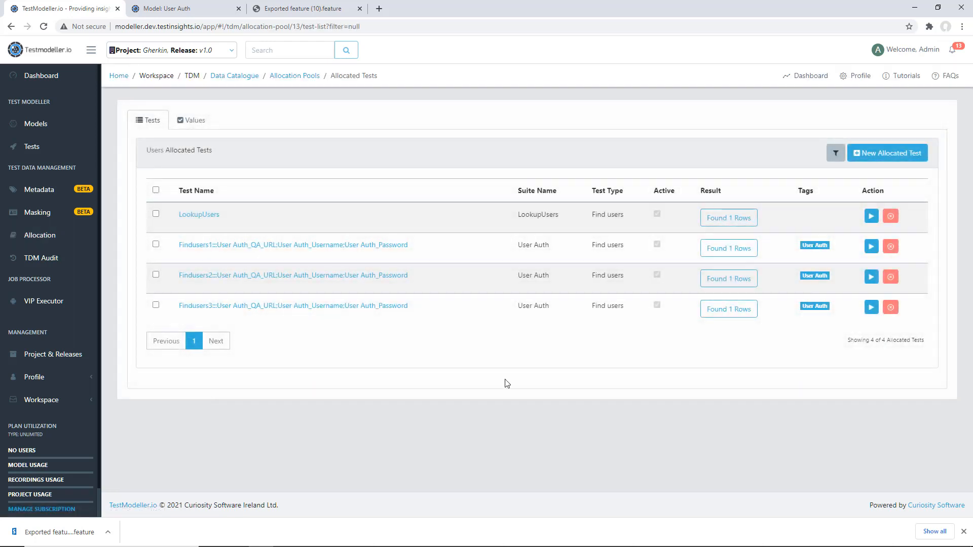
Dismiss the downloads bar and check the allocation results of the Findusers1 and Findusers2 tests
left_click(964, 531)
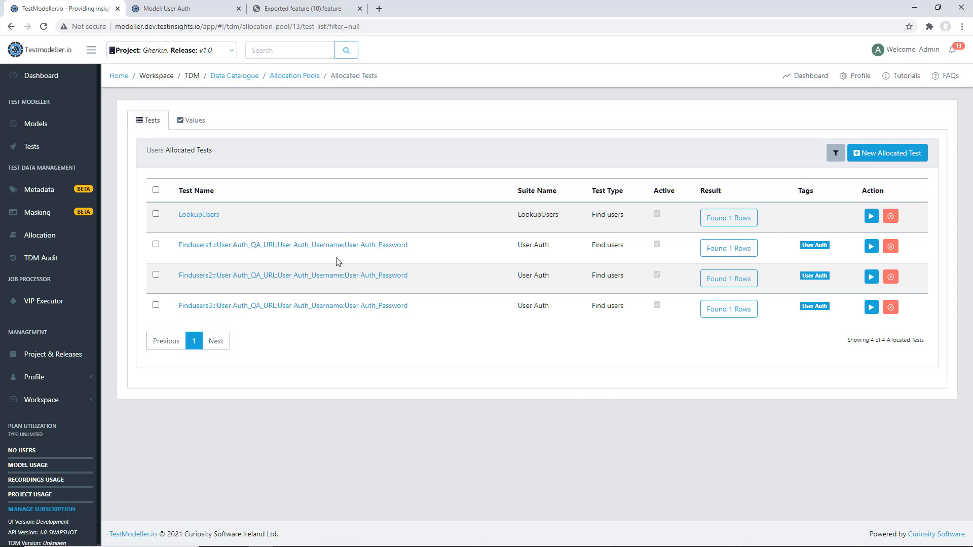
left_click(746, 253)
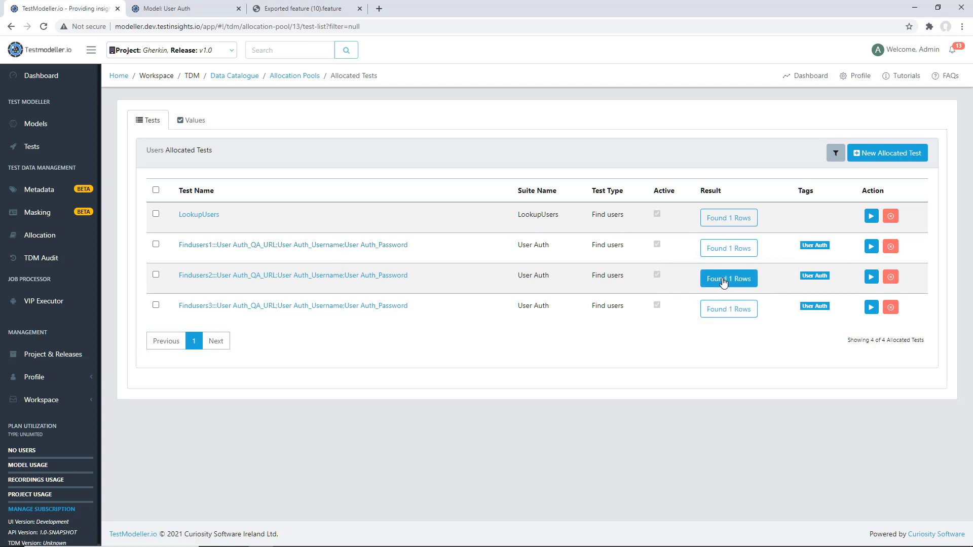
left_click(723, 281)
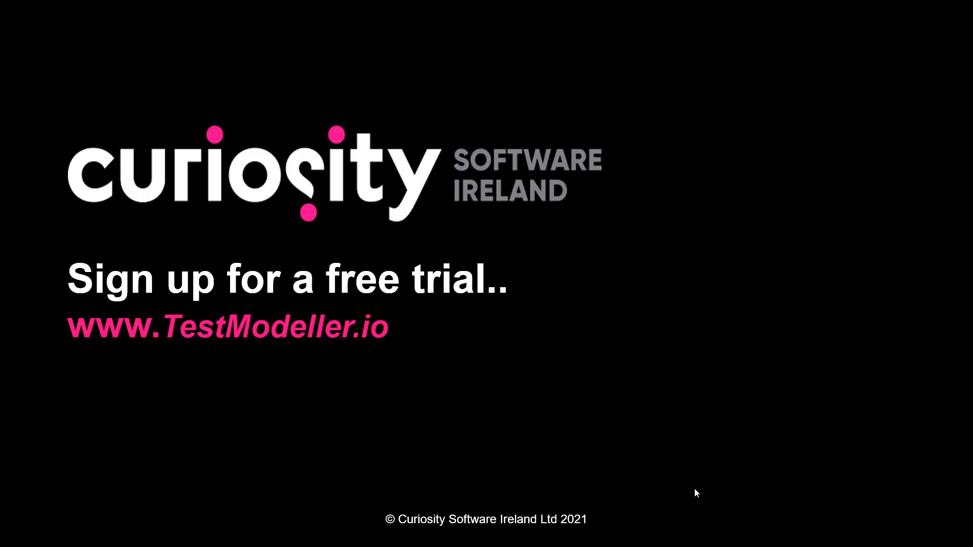